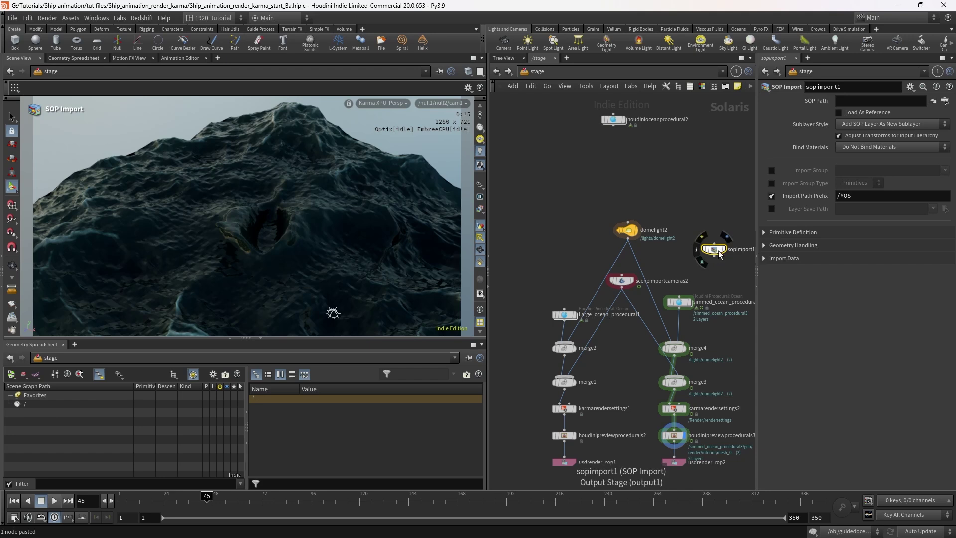
Place a SOP Import node and set its SOP Path to /obj/boat_animation/boat_render.
left_click_drag(718, 251, 721, 253)
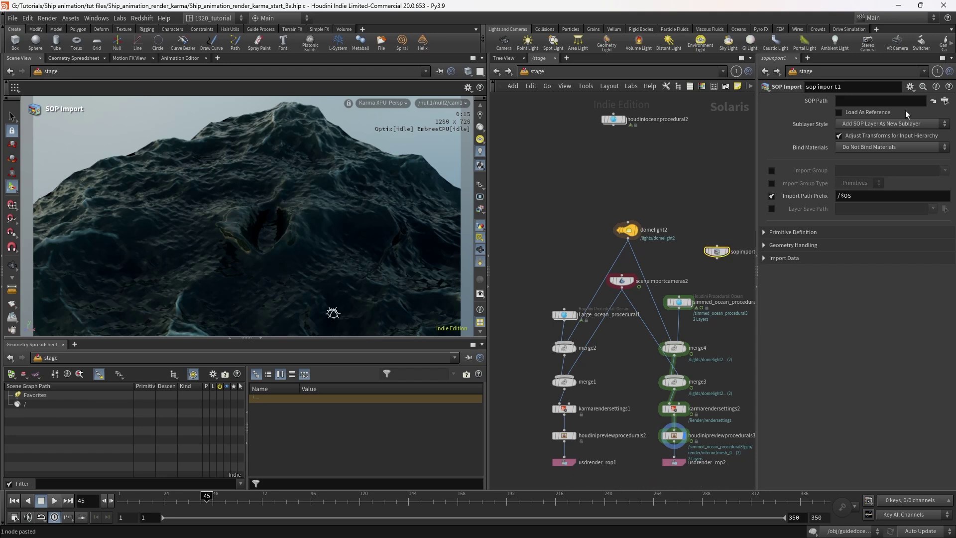
left_click(944, 100)
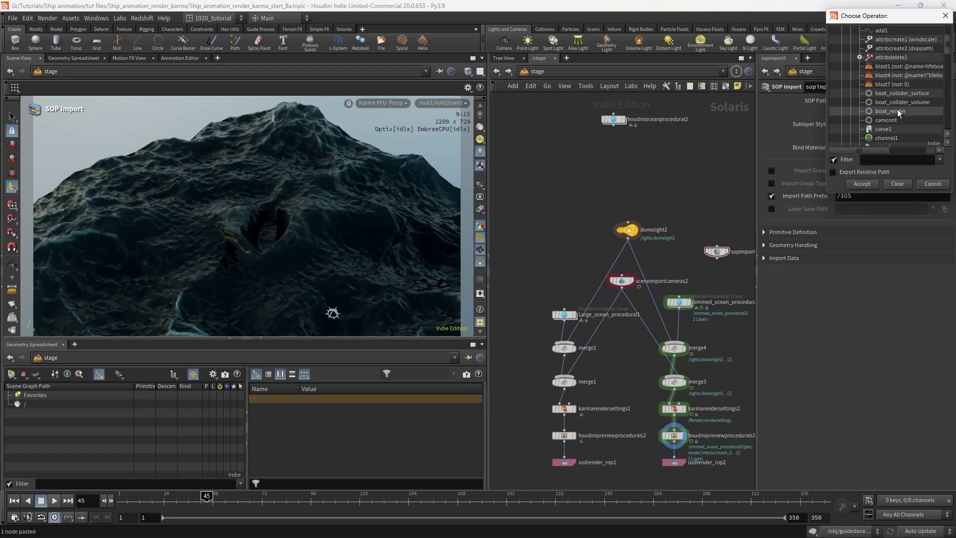
left_click(898, 112)
left_click(872, 181)
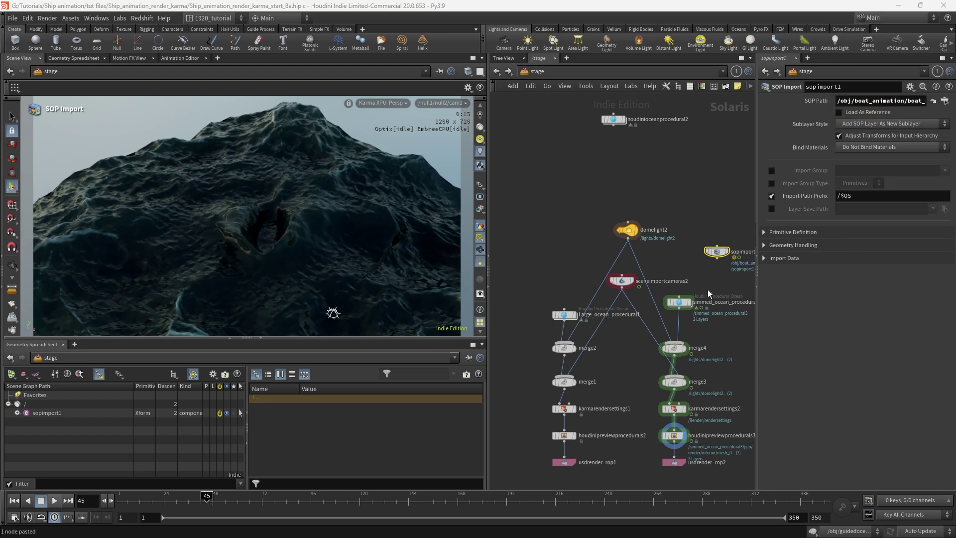
Wire sopimport1 into merge4, nudge sopimport1 into place, and frame all nodes.
left_click_drag(716, 258, 698, 349)
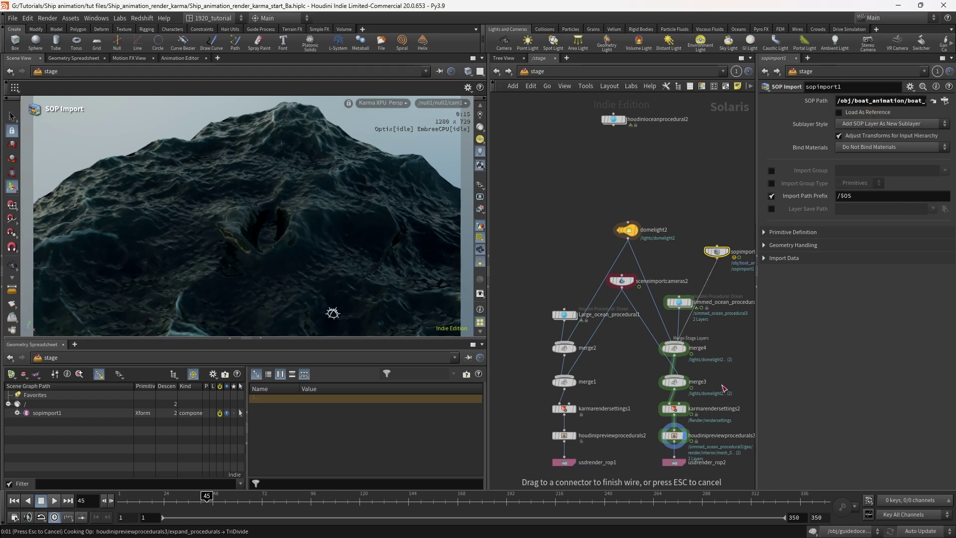
left_click(726, 359)
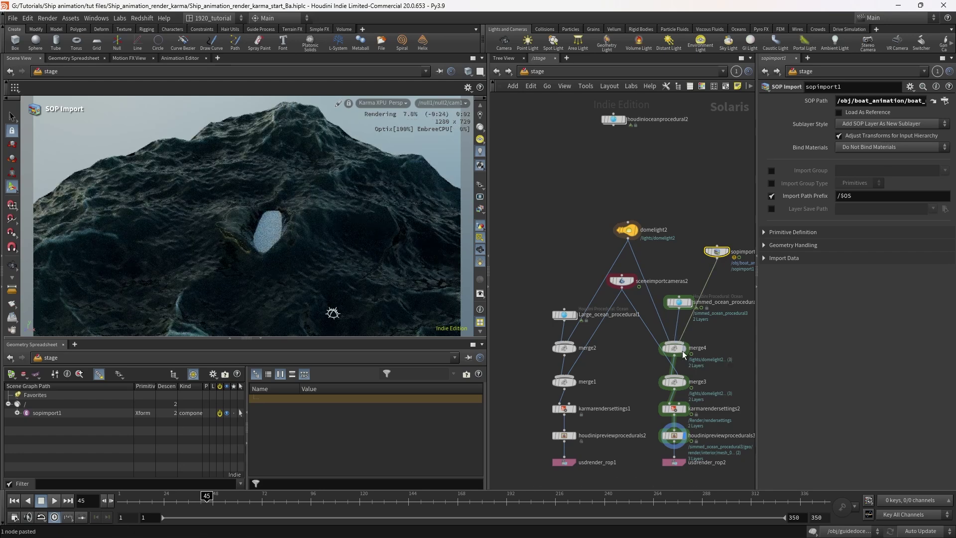
middle_click_drag(724, 359, 613, 326)
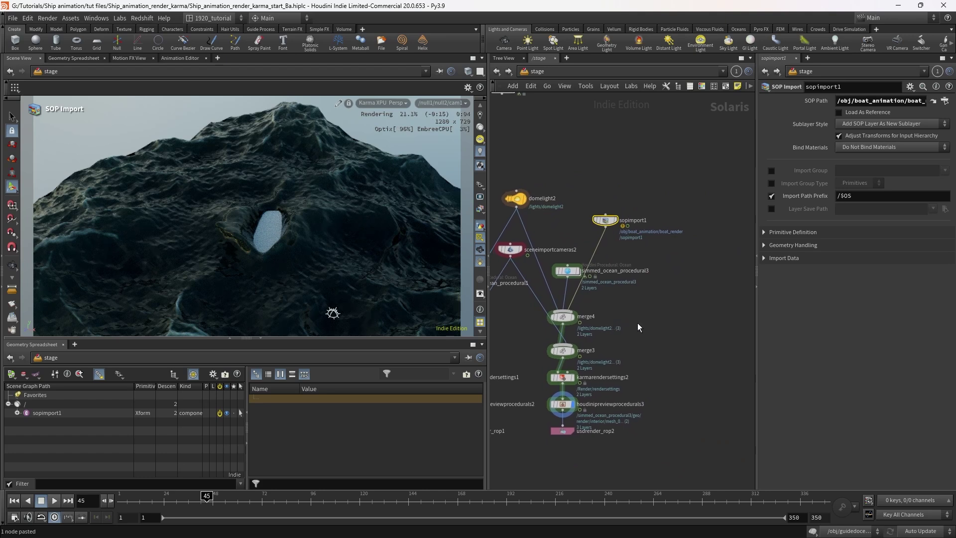
left_click_drag(605, 219, 615, 236)
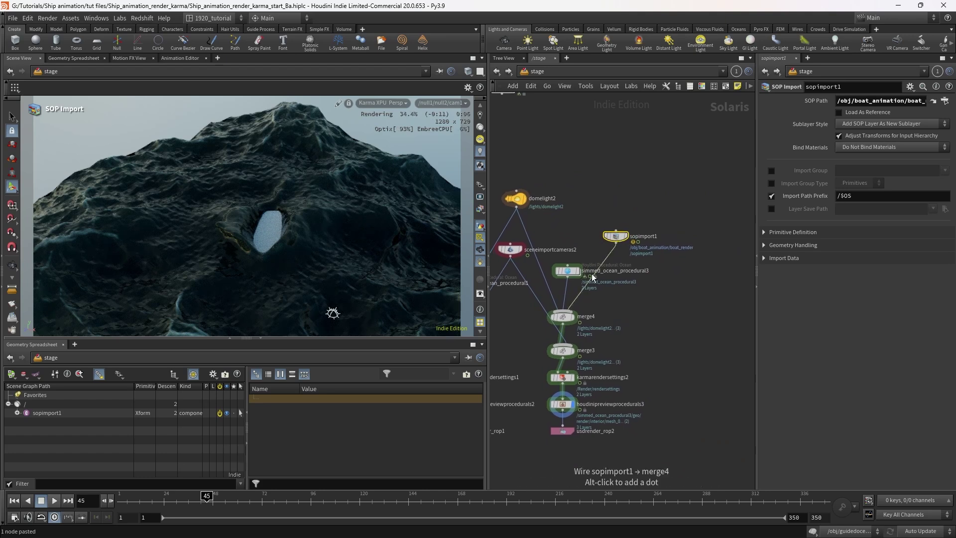
key("h")
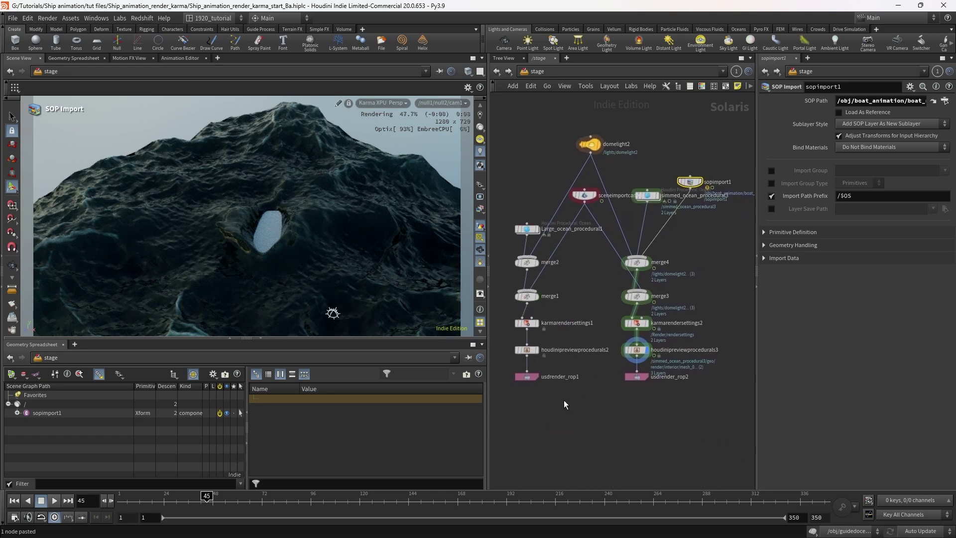
Inspect usdrender_rop1 and karmarendersettings2, then lower simmed_ocean_procedural3's Viewport Quality.
left_click(526, 376)
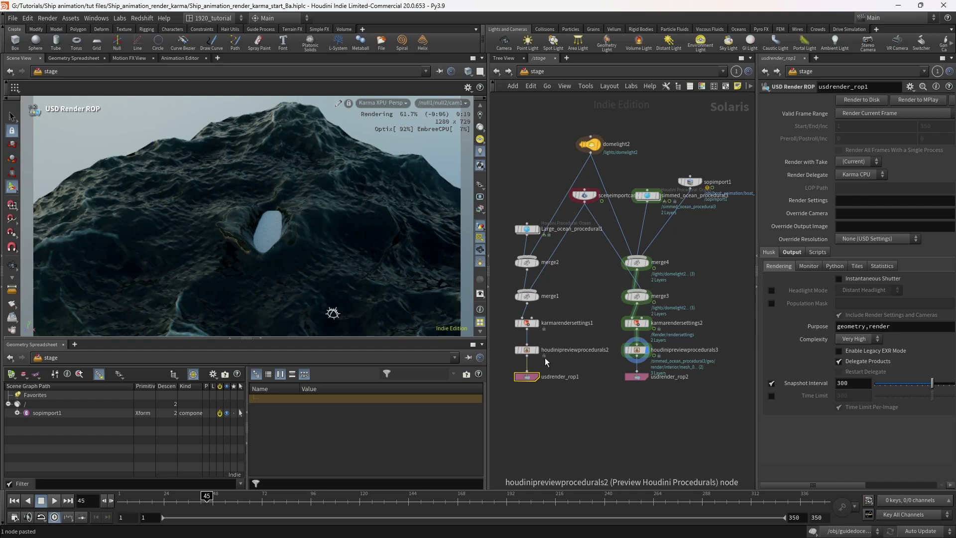
left_click(637, 323)
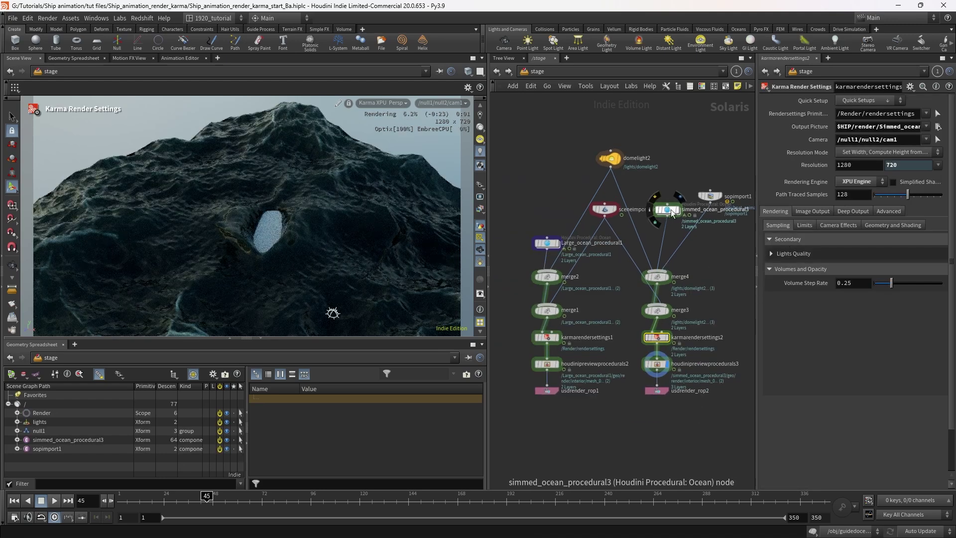
left_click(665, 211)
left_click(860, 229)
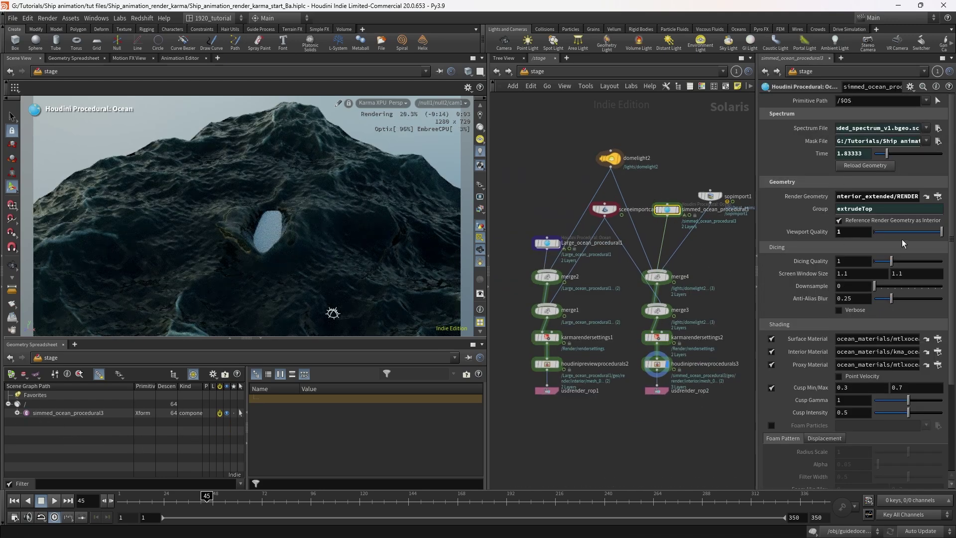
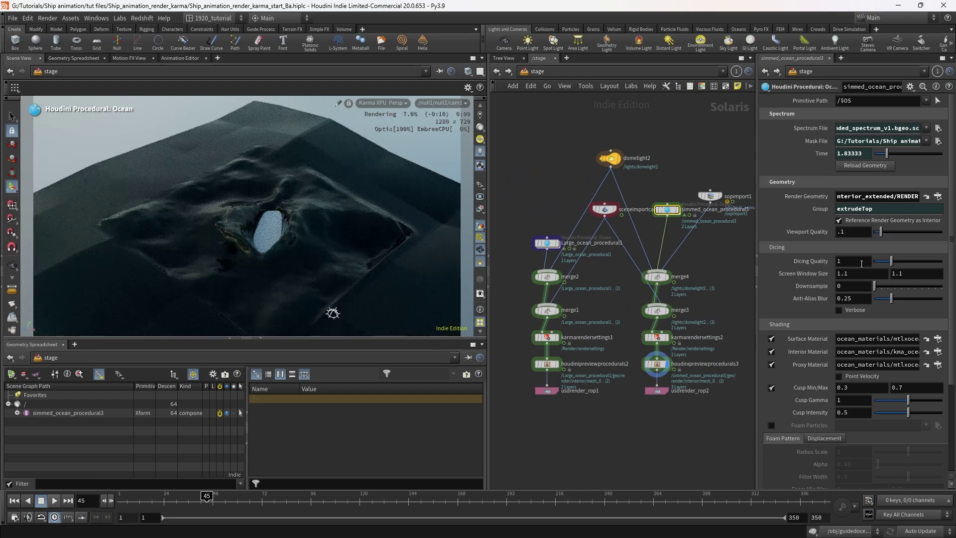
scroll(670, 395, "down", 2)
scroll(725, 389, "down", 1)
scroll(723, 423, "down", 2)
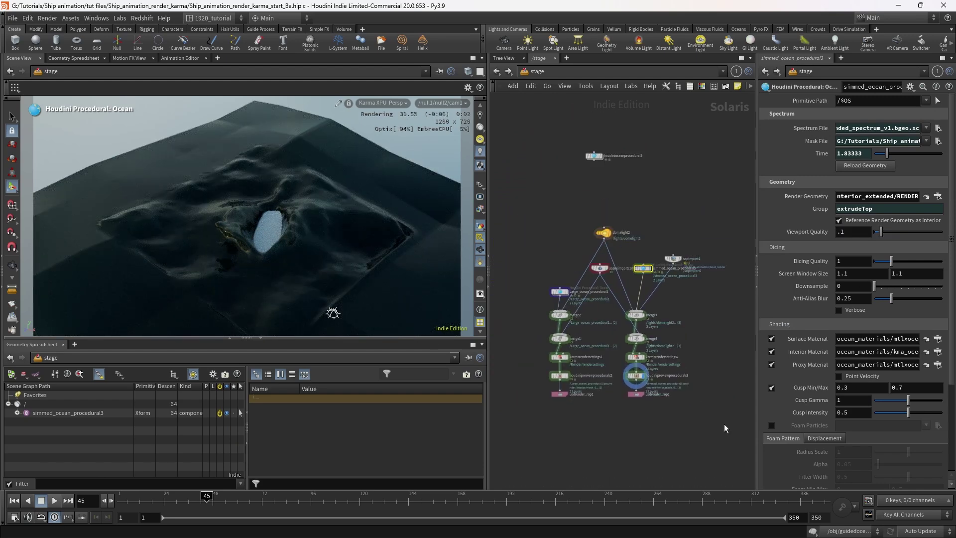
Pan the stage network view slightly to the right.
middle_click_drag(723, 424, 747, 424)
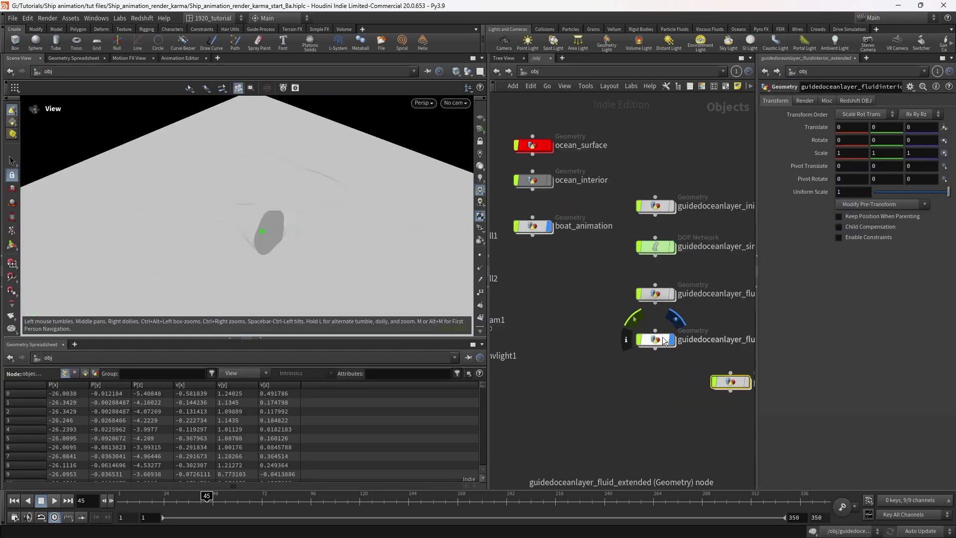
Dive into guidedoceanlayer_fluid_extended, nudge the RENDER null right and recentre the view.
double_click(641, 325)
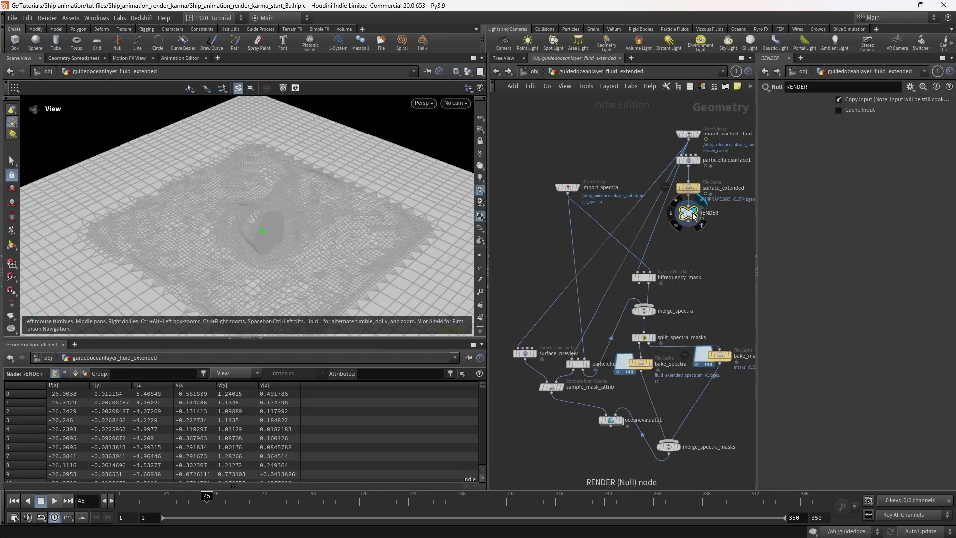
left_click_drag(698, 220, 707, 230)
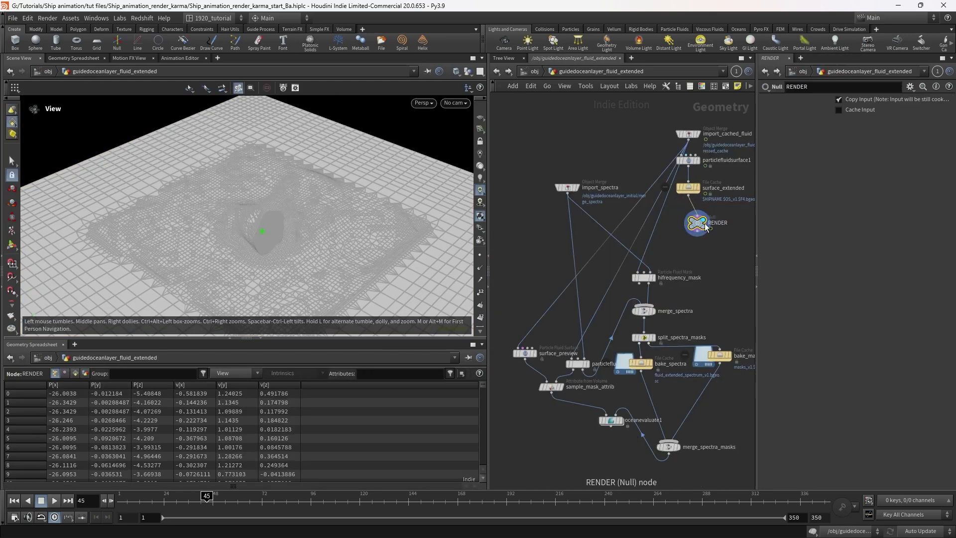
left_click_drag(708, 227, 719, 228)
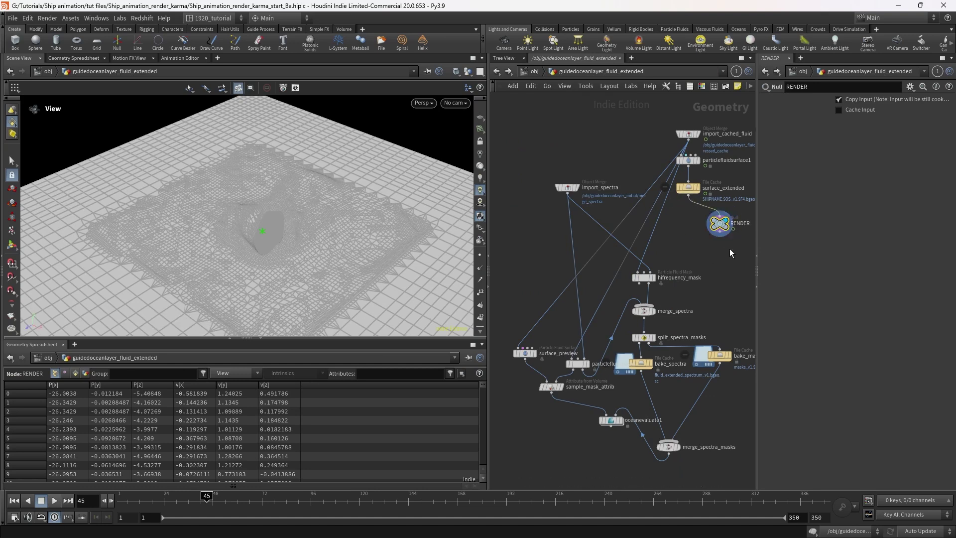
middle_click_drag(739, 261, 690, 276)
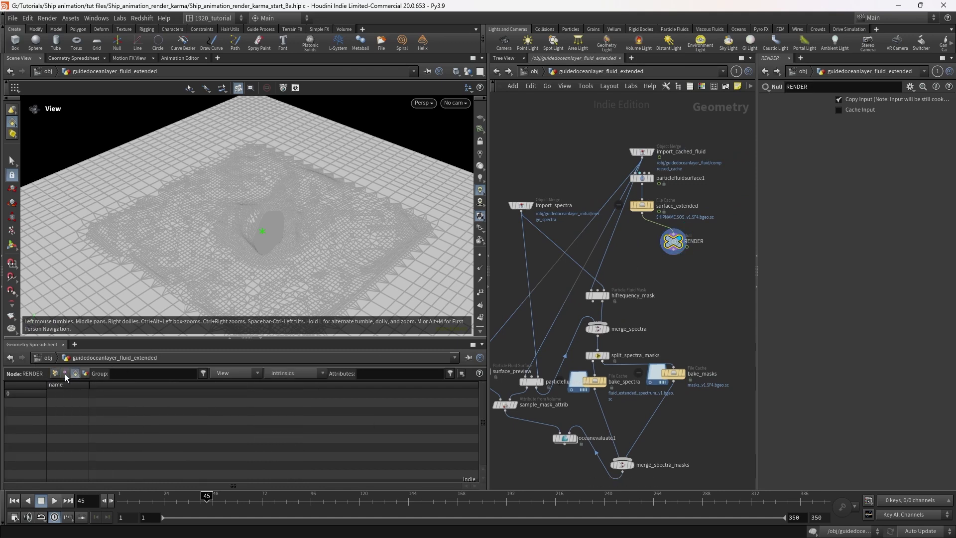
Move RENDER down and drop an Attribute from Volume node onto the surface_extended–RENDER wire.
left_click_drag(671, 241, 681, 278)
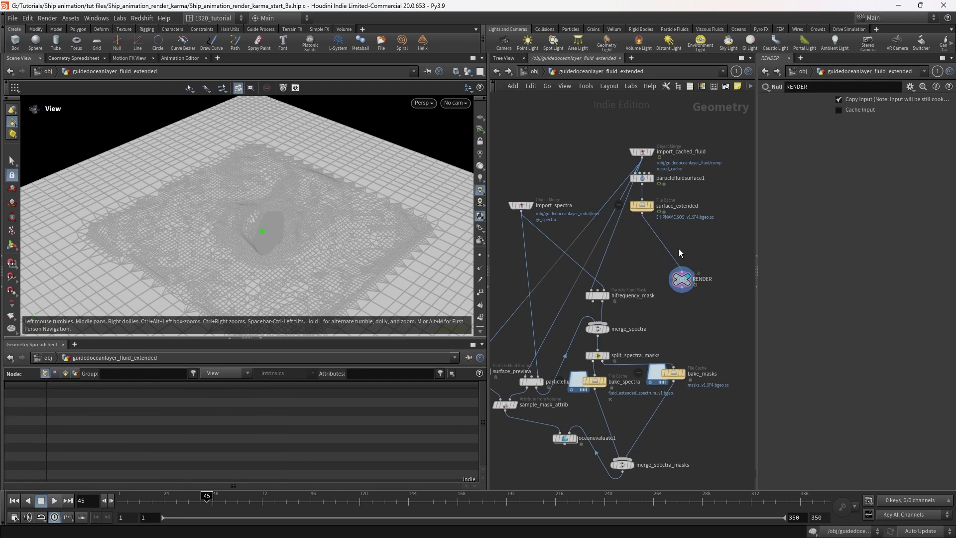
key("Tab")
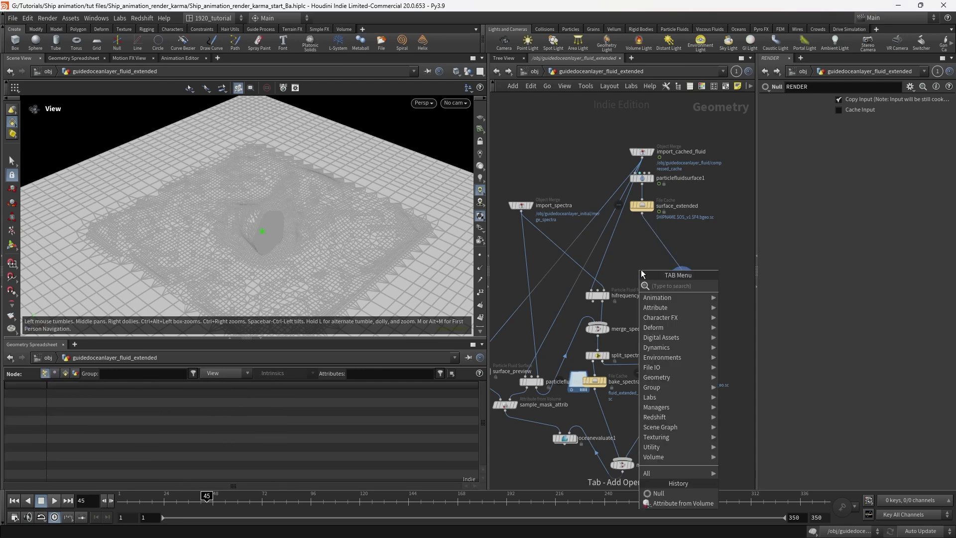
type("attr f")
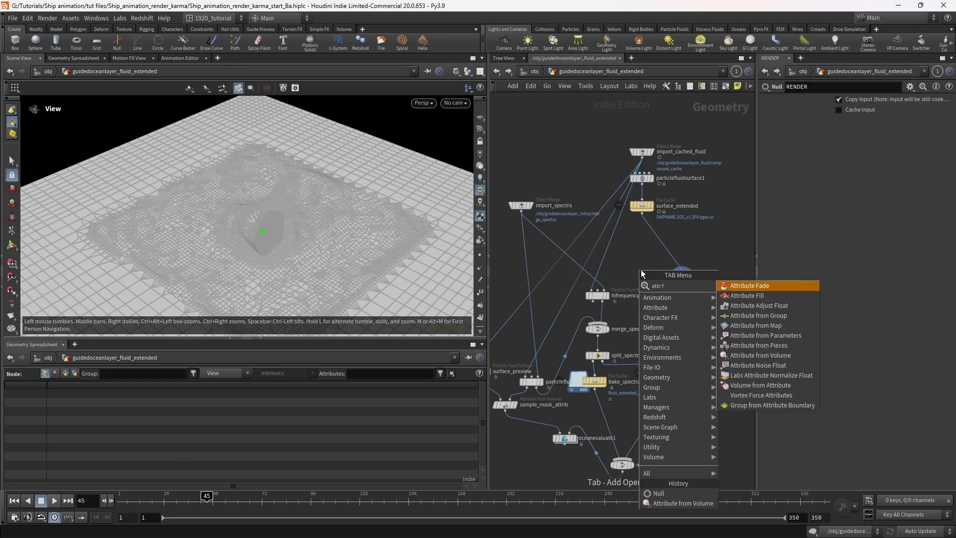
left_click(768, 359)
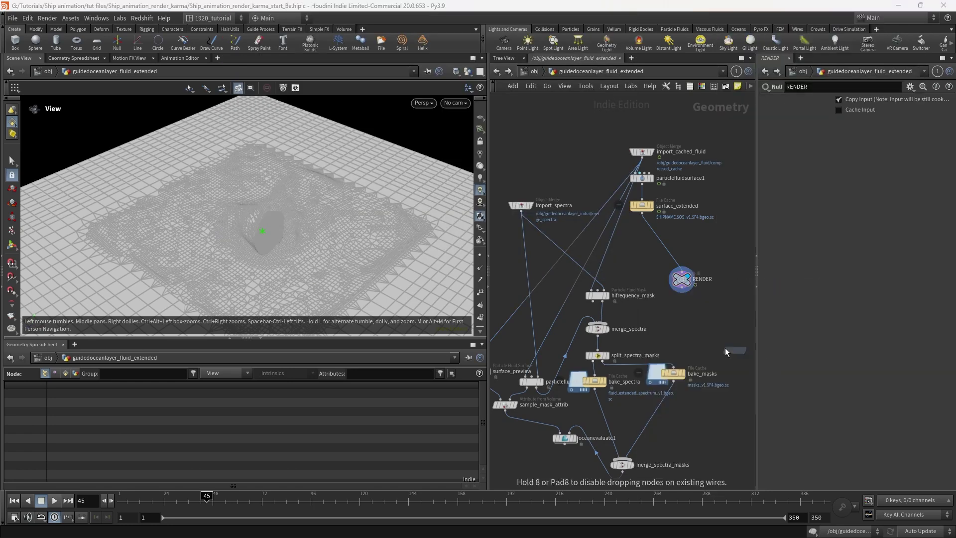
left_click(666, 245)
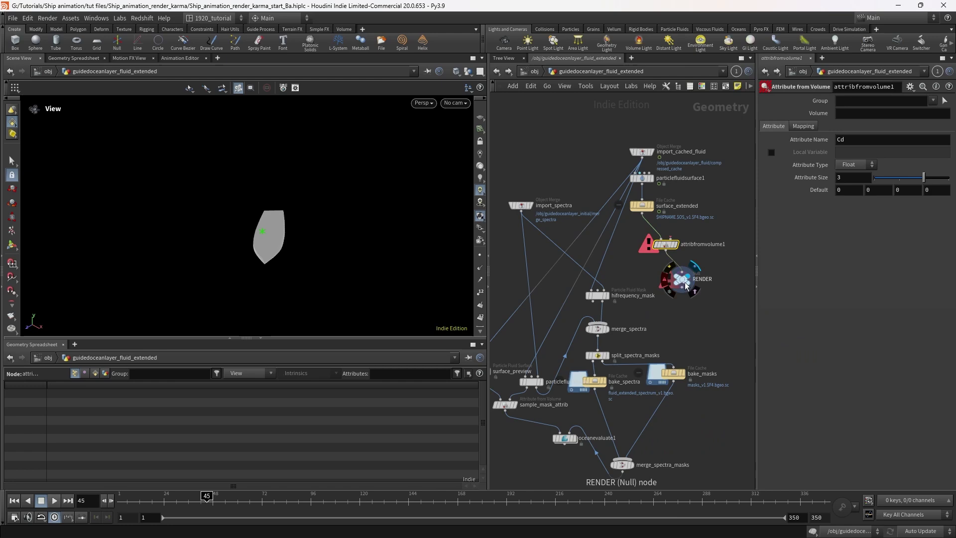
Change the Attribute from Volume's attribute name from Cd to mask.
left_click(694, 281)
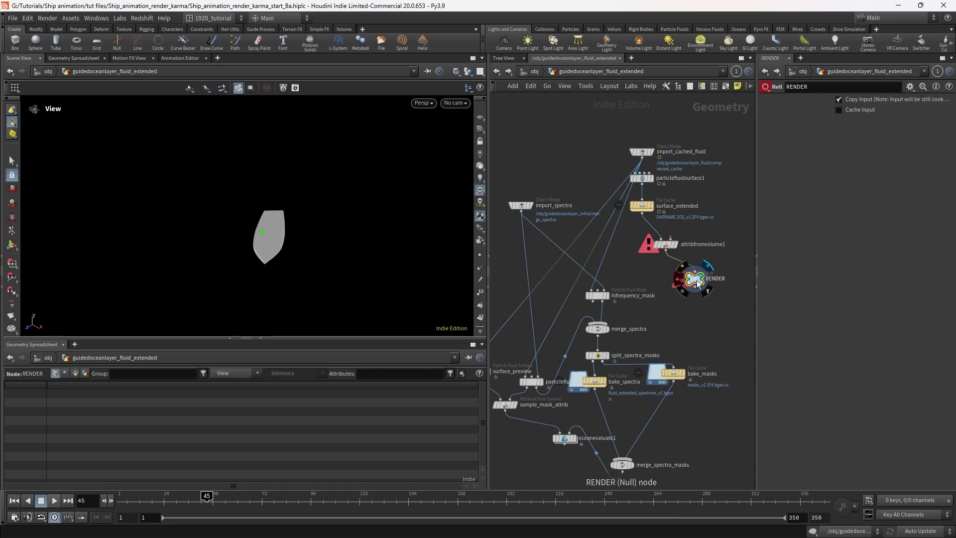
left_click(664, 245)
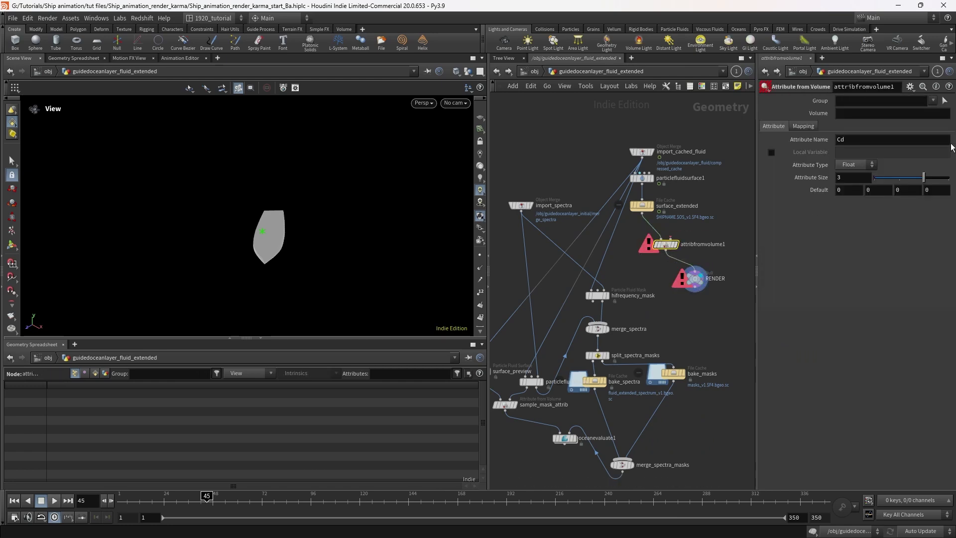
double_click(893, 138)
type("mask")
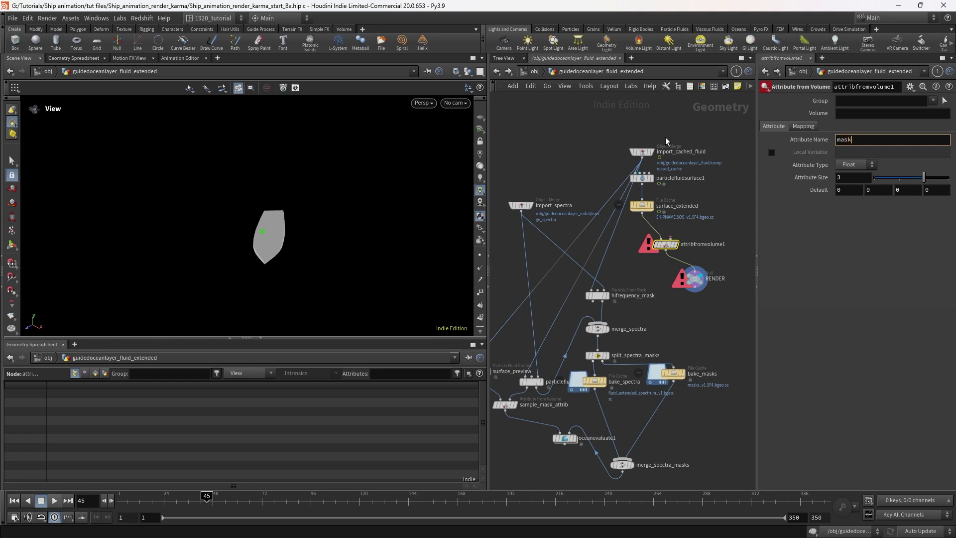
key("Return")
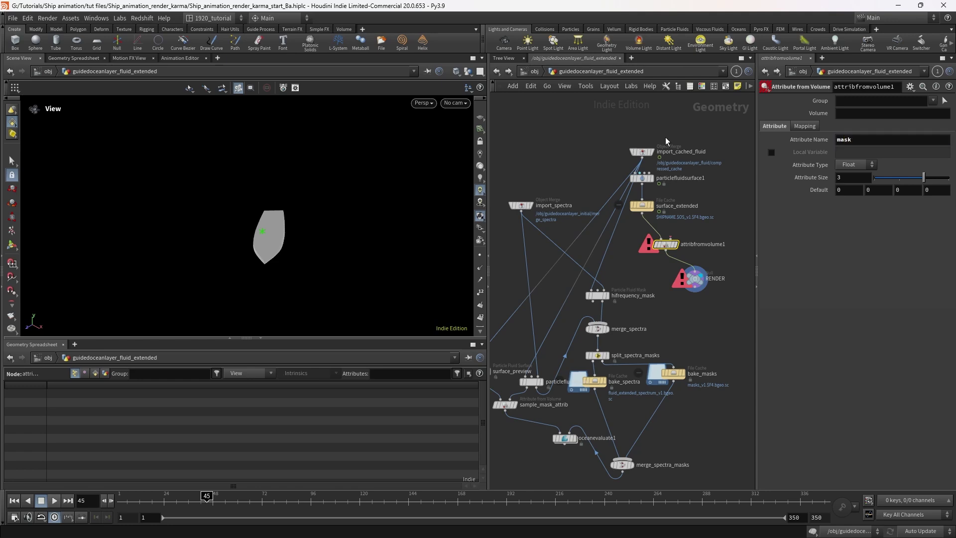
Inspect bake_masks' info summary and primitive list, showing its pointmask and mask volumes.
middle_click_drag(570, 475, 587, 464)
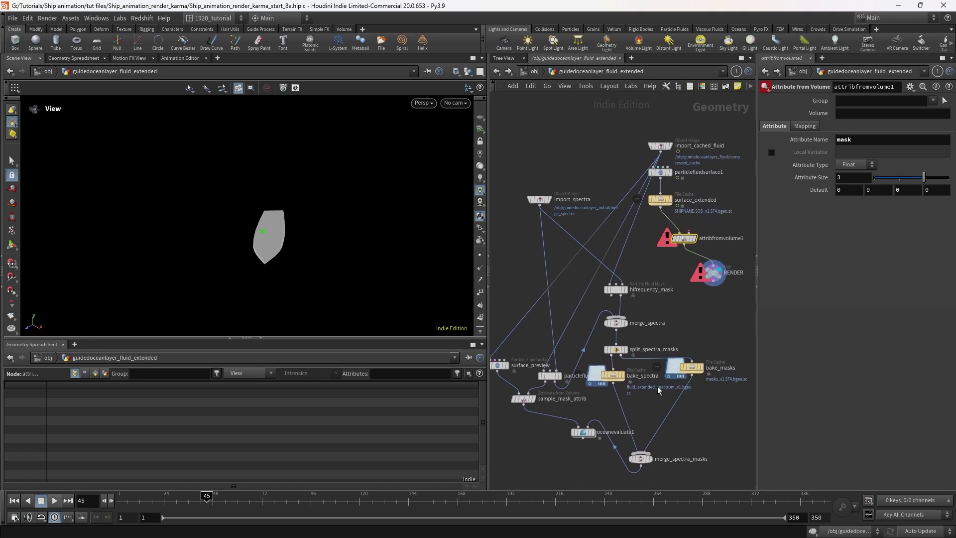
mouse_move(691, 367)
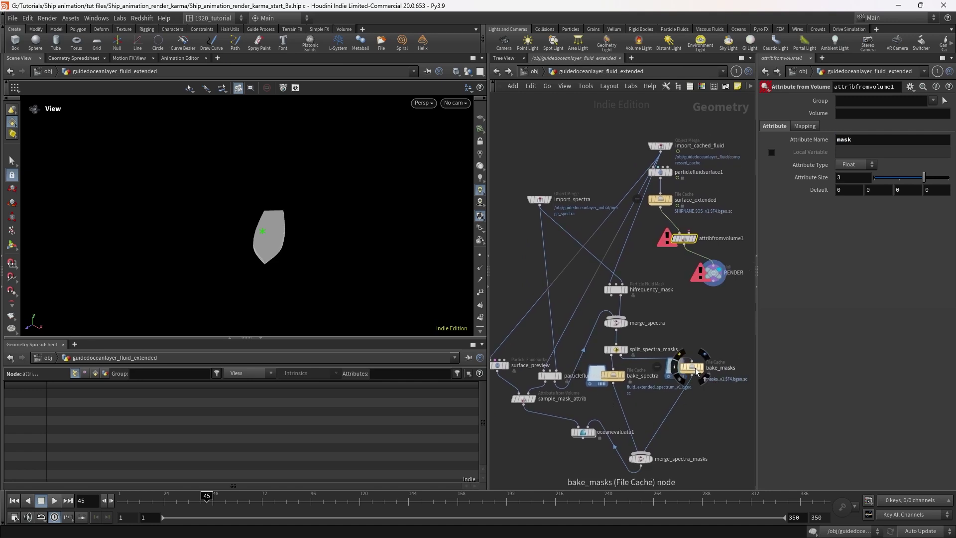
left_click(697, 370)
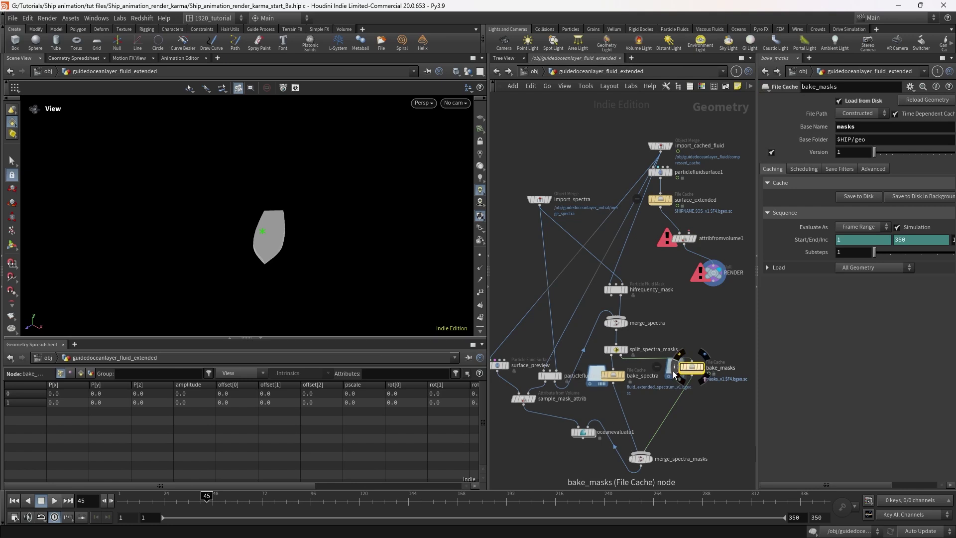
left_click(677, 372)
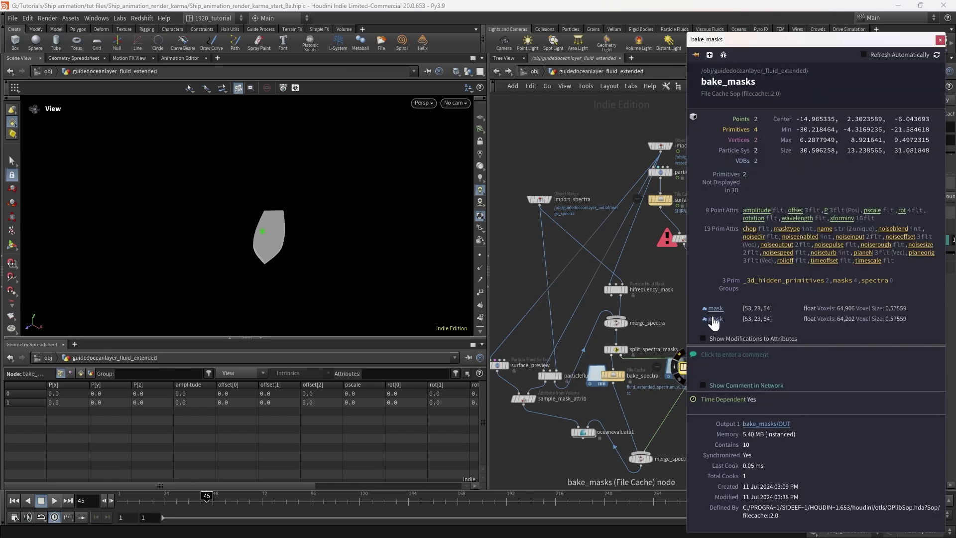
left_click(941, 40)
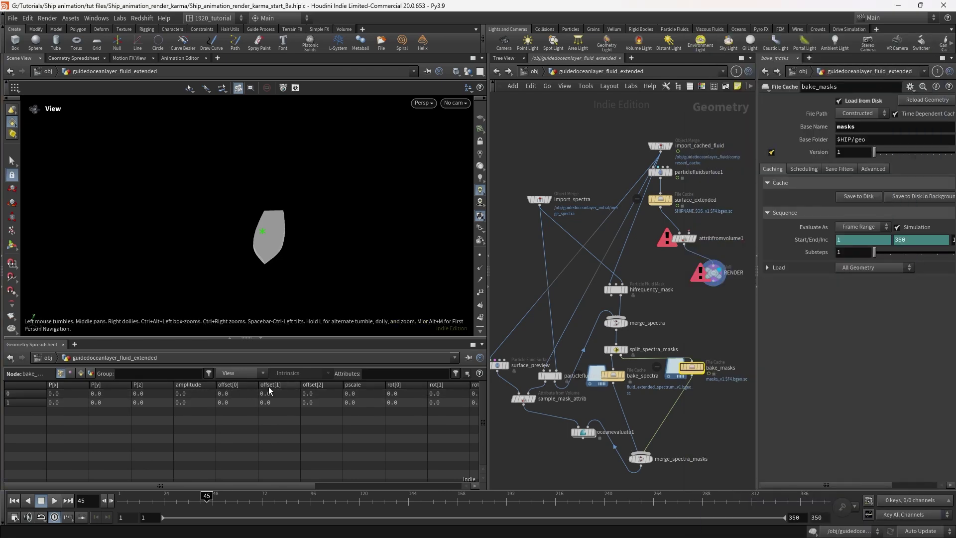
left_click(82, 373)
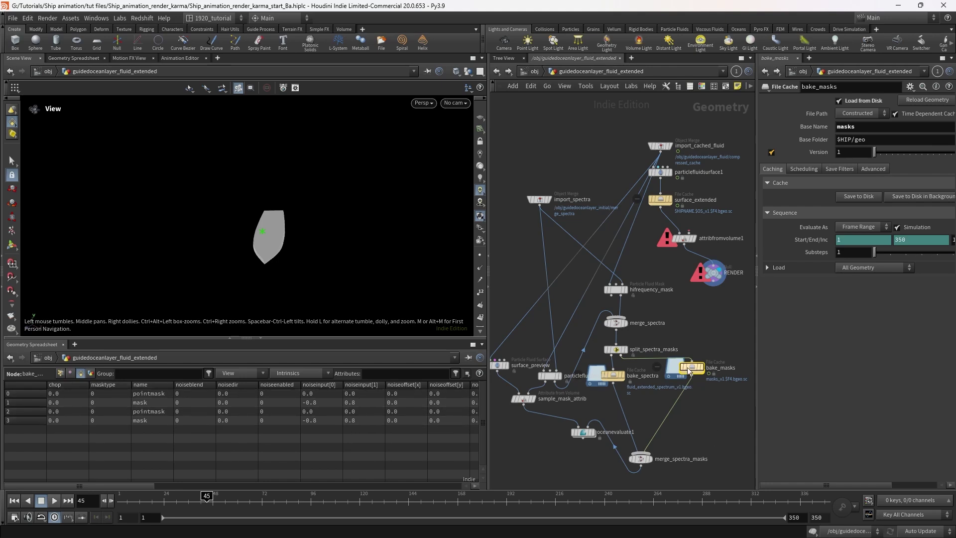
left_click_drag(692, 367, 691, 374)
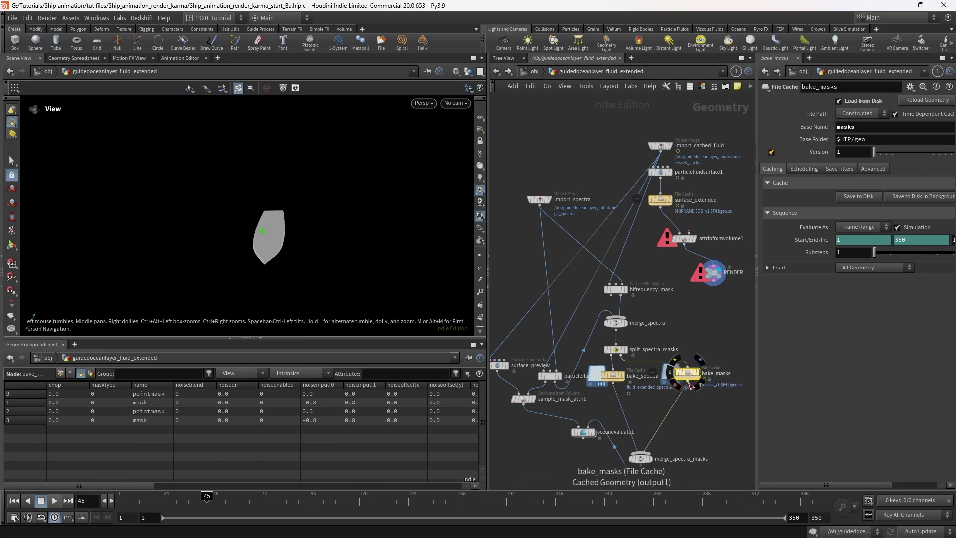
Connect bake_masks into attribfromvolume1's second input and display attribfromvolume1.
left_click(687, 381)
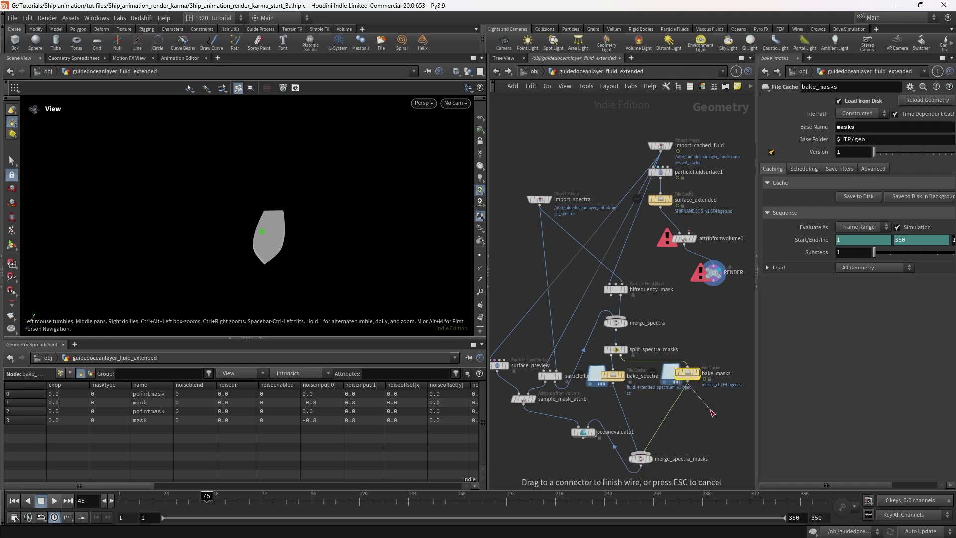
left_click(688, 245)
left_click(694, 240)
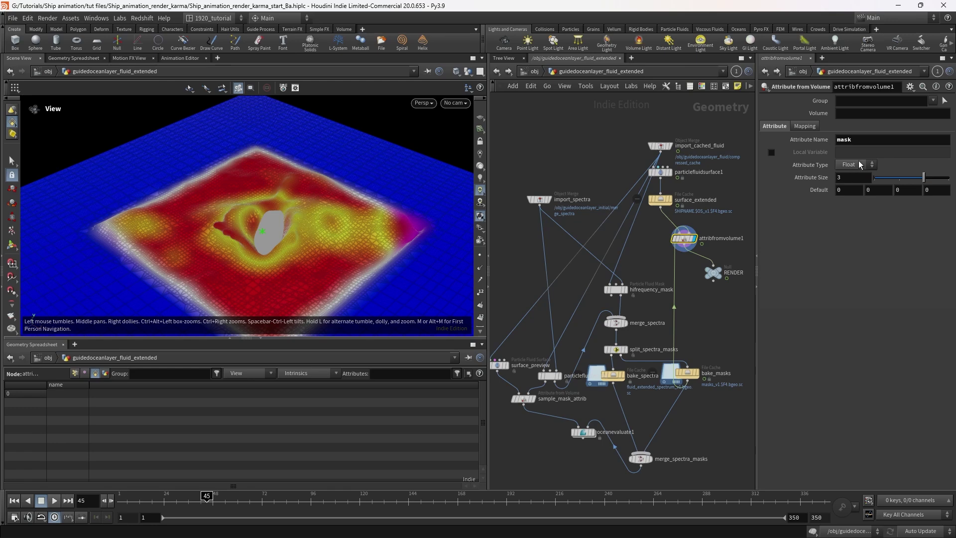
Set attribfromvolume1 to sample volume 1, compare with volume 3, revert to 1, display RENDER.
left_click(851, 112)
type("1")
key("Return")
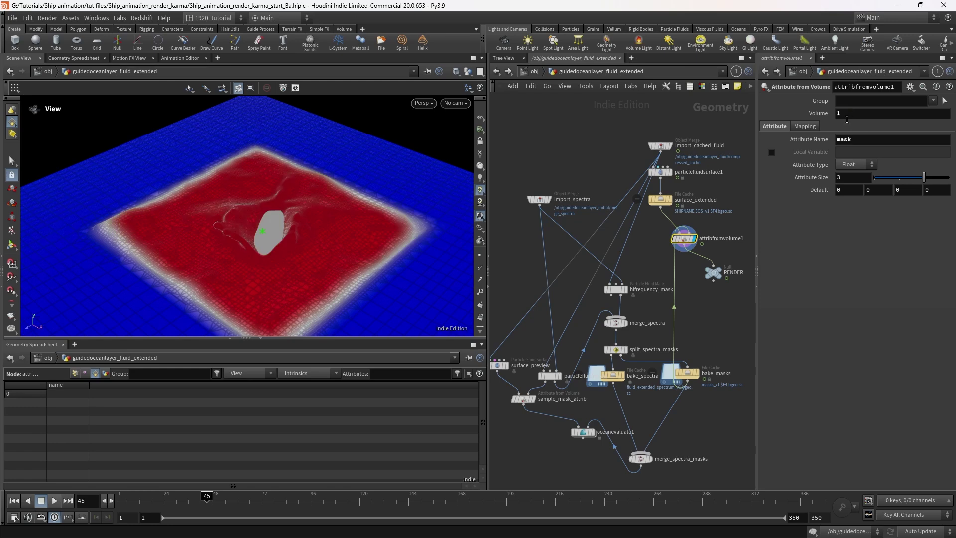
left_click(688, 374)
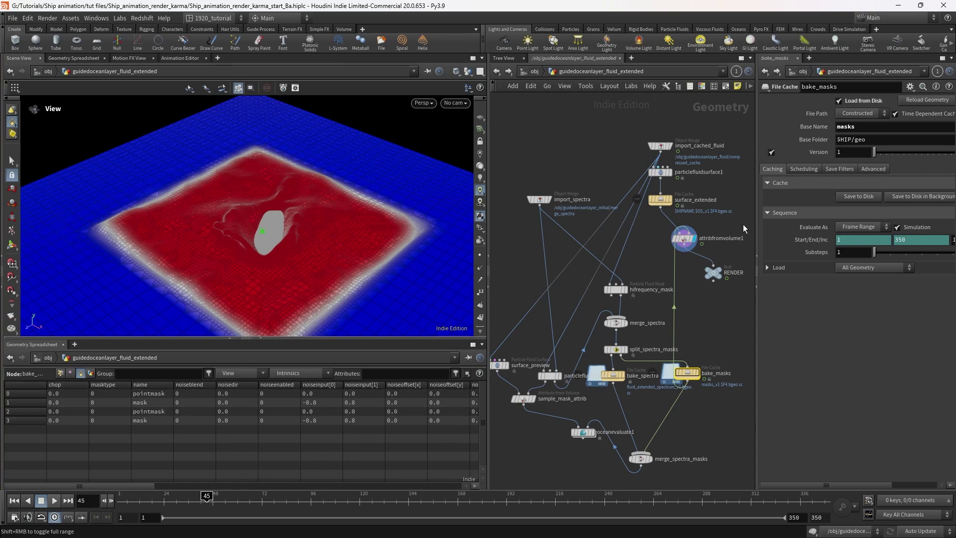
left_click(683, 237)
left_click(838, 112)
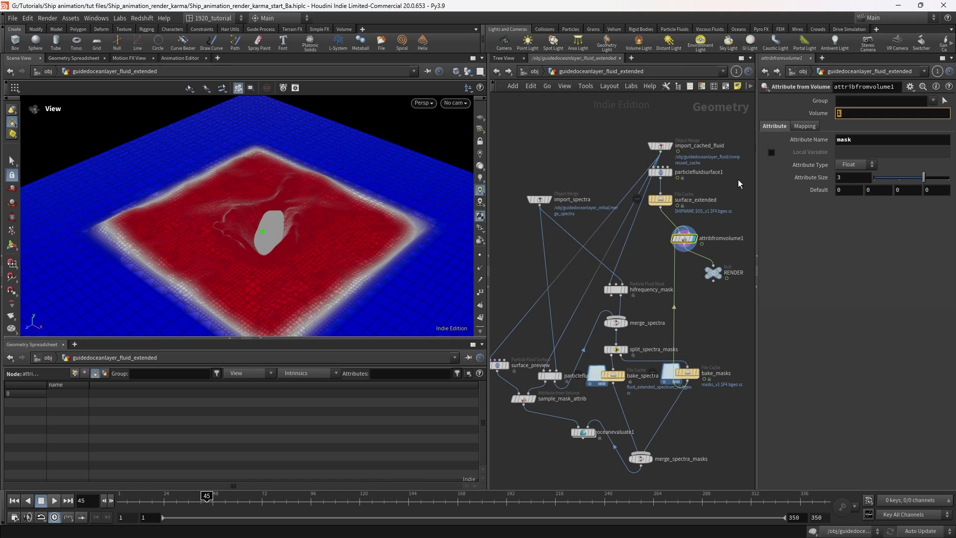
type("3")
key("Return")
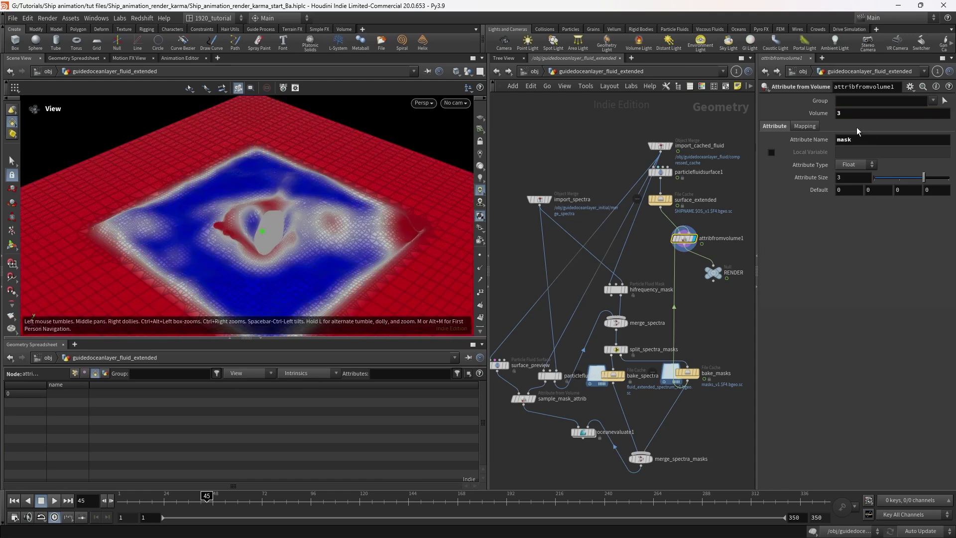
left_click(854, 113)
type("1")
key("Return")
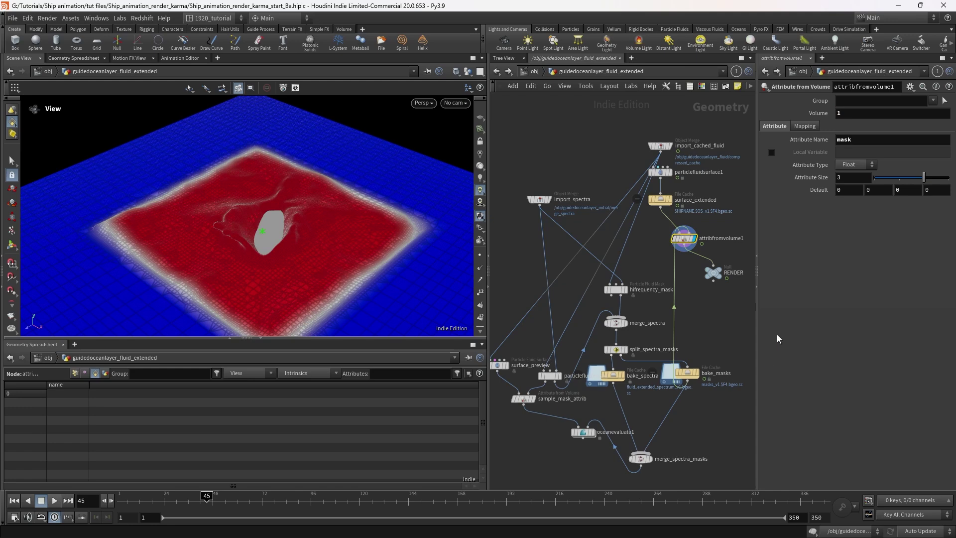
left_click(714, 273)
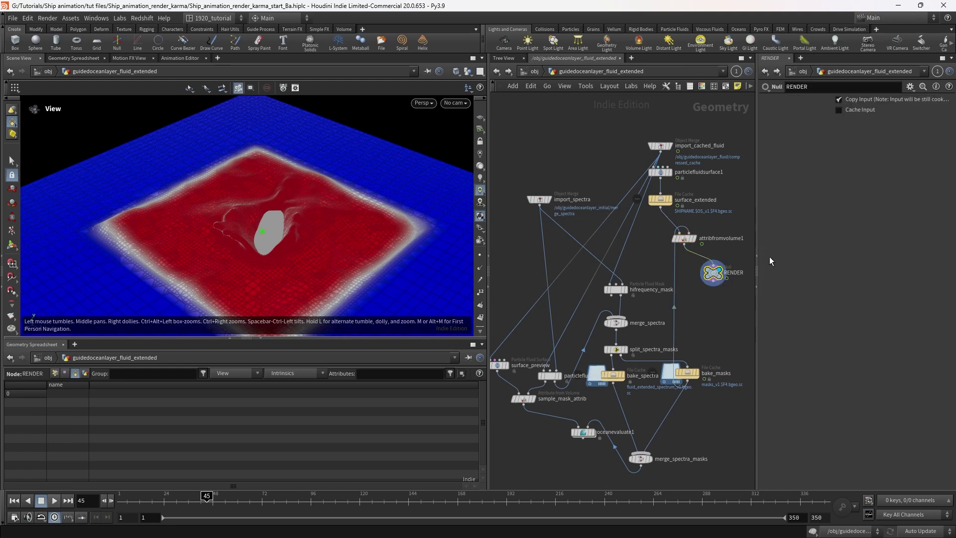
Reduce attribfromvolume1's attribute size from 3 to 1, then copy the RENDER null.
left_click(55, 373)
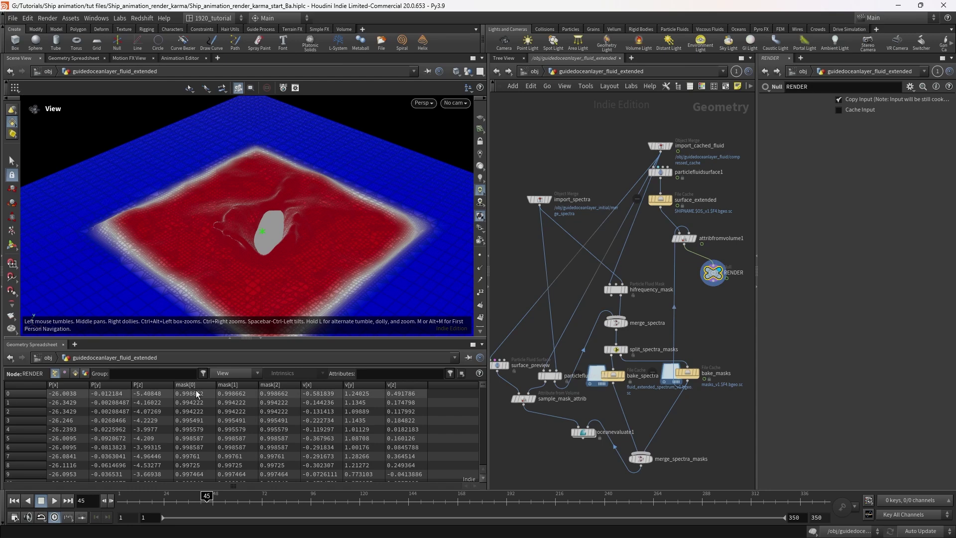
left_click(683, 238)
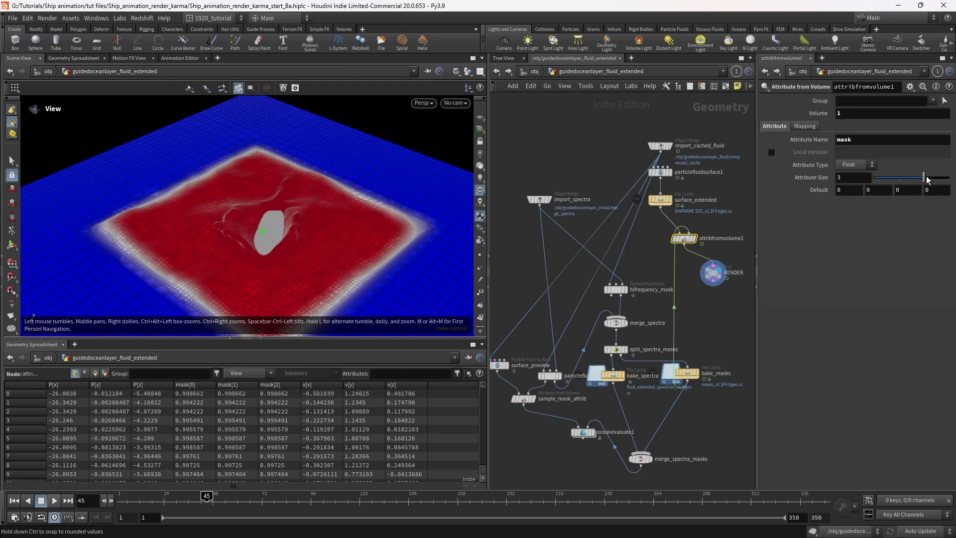
left_click_drag(928, 182, 870, 181)
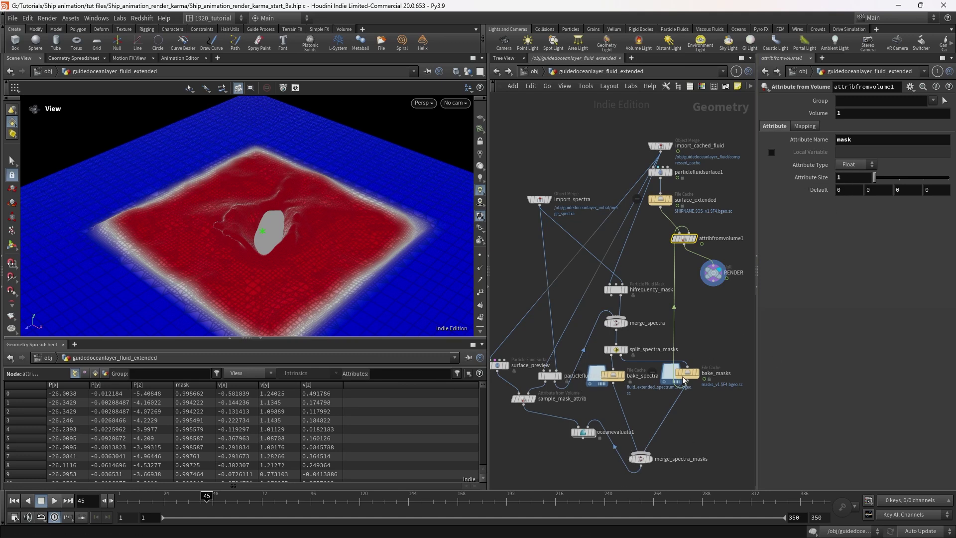
left_click(714, 273)
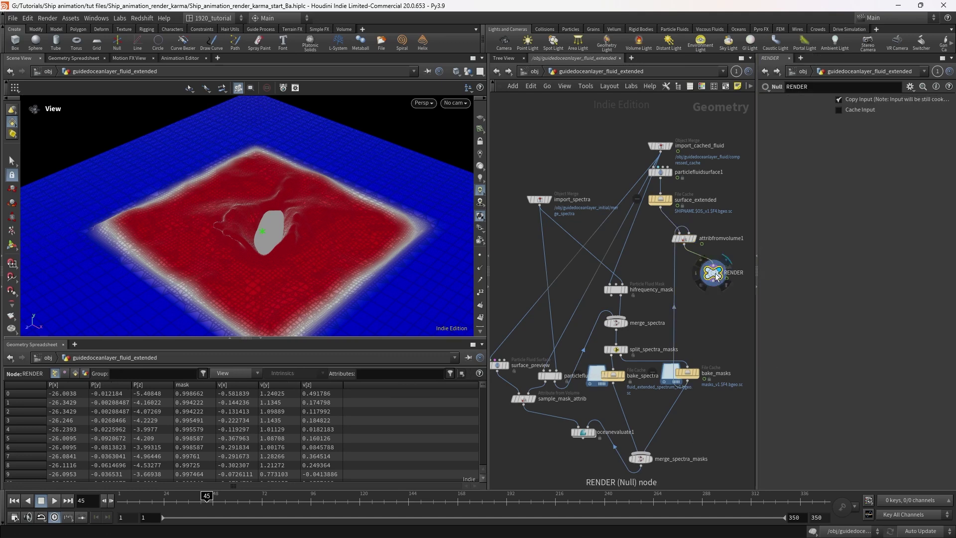
key("ctrl+c")
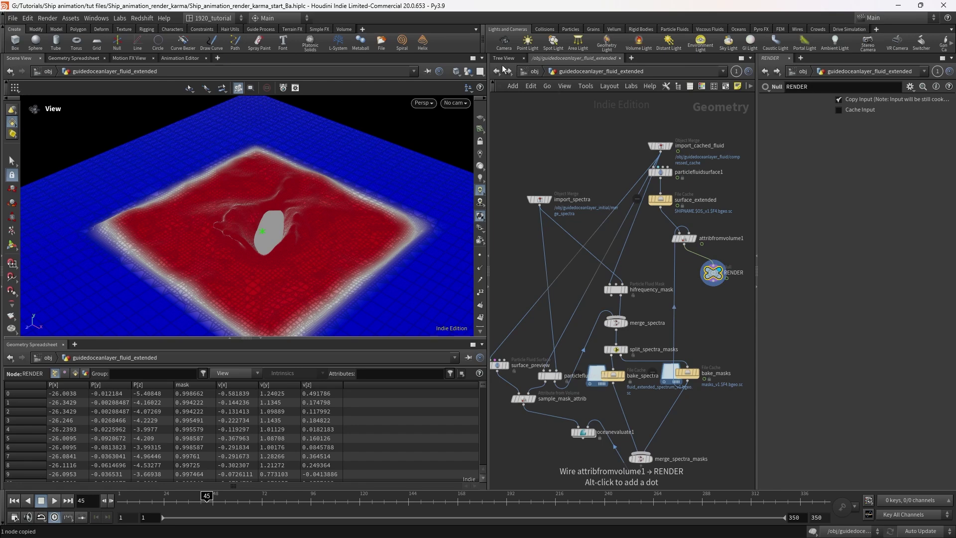
Switch to the stage network and place an Alt-dragged copy of sopimport1 below it.
left_click(531, 71)
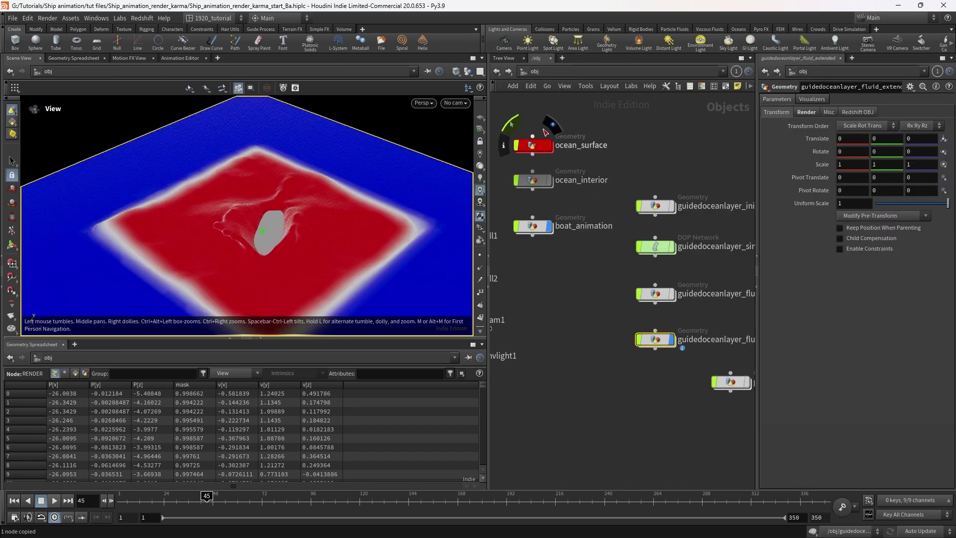
left_click(562, 70)
left_click(578, 146)
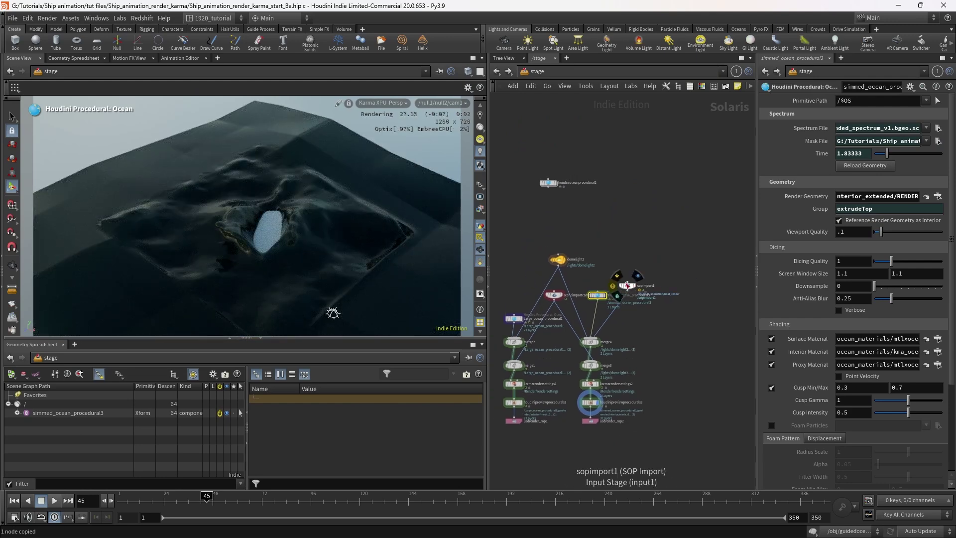
left_click_drag(626, 285, 662, 287)
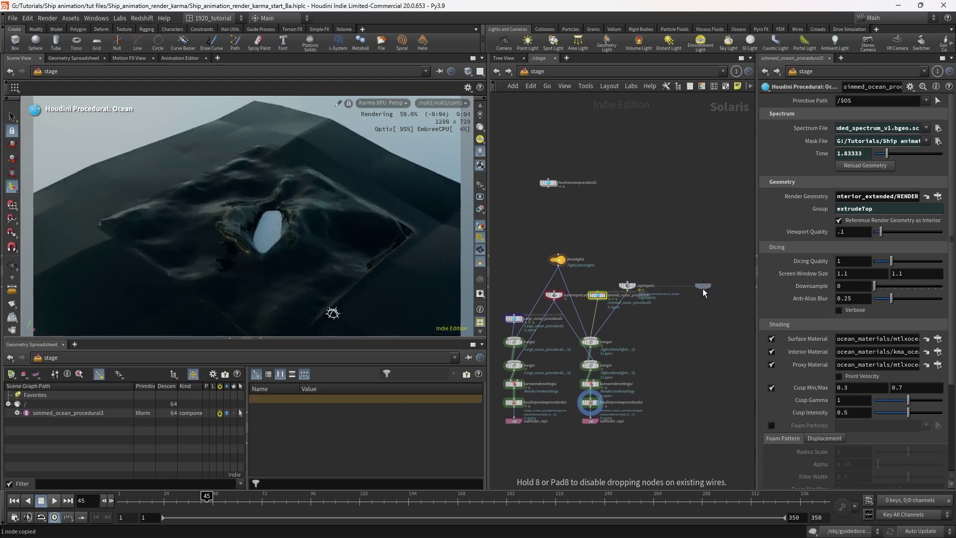
left_click(703, 288)
scroll(695, 288, "up", 5)
left_click_drag(695, 288, 680, 305)
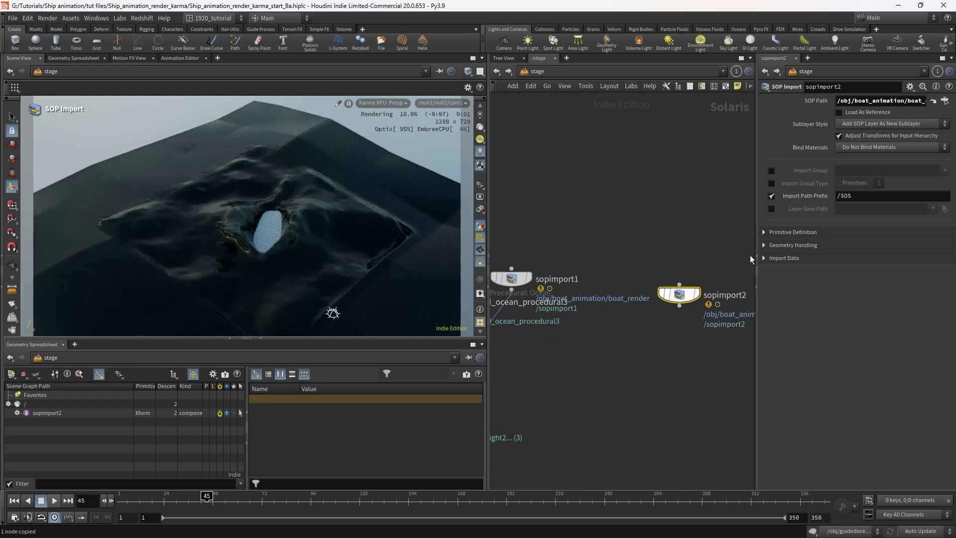
Paste the RENDER node path into sopimport2's SOP Path and orbit the ocean surface.
triple_click(883, 100)
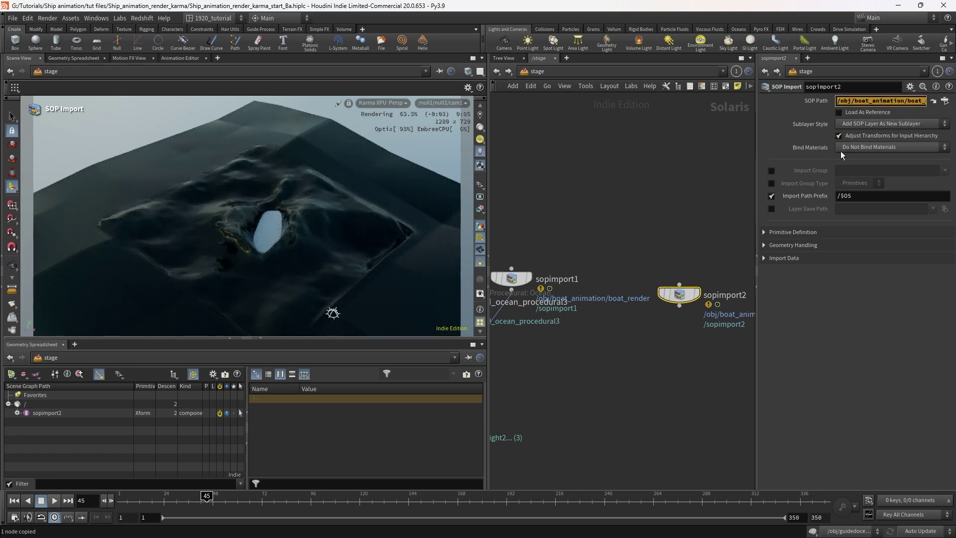
key("ctrl+v")
key("Return")
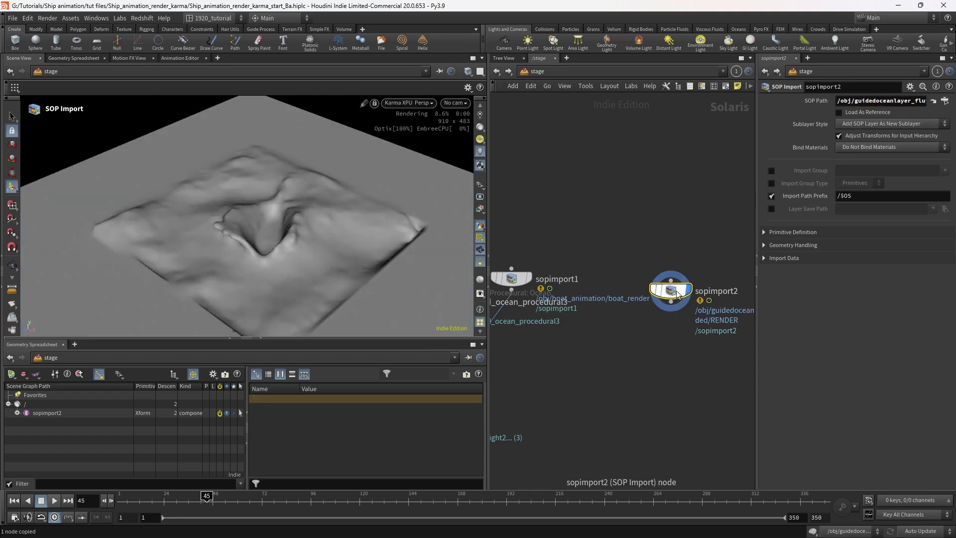
key("Escape")
left_click_drag(279, 242, 309, 214)
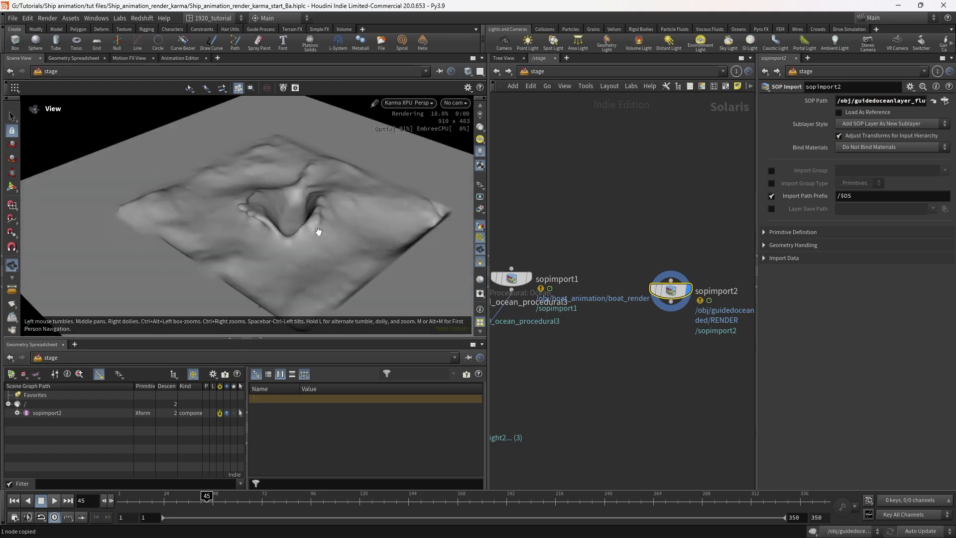
key("Return")
Add a Material Library wired below sopimport2.
left_click(670, 304)
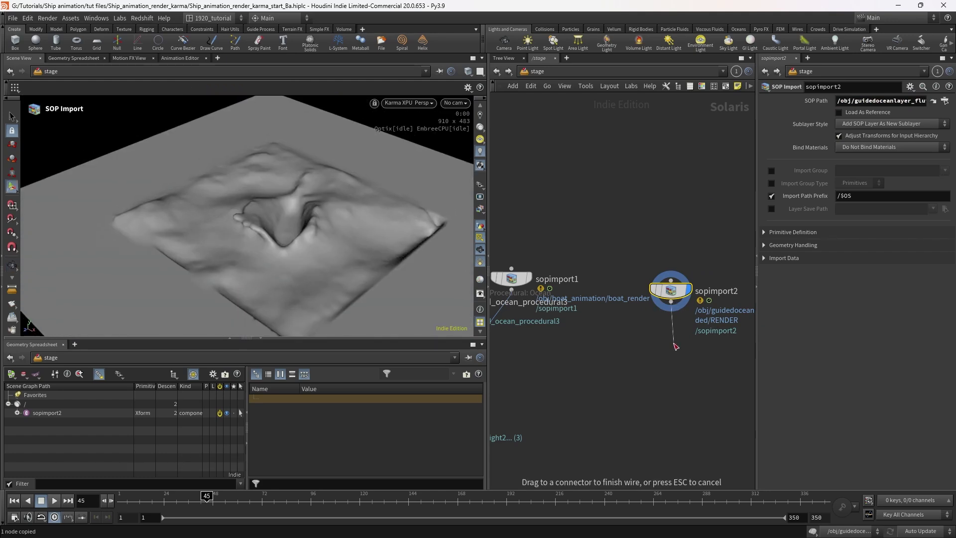
key("Tab")
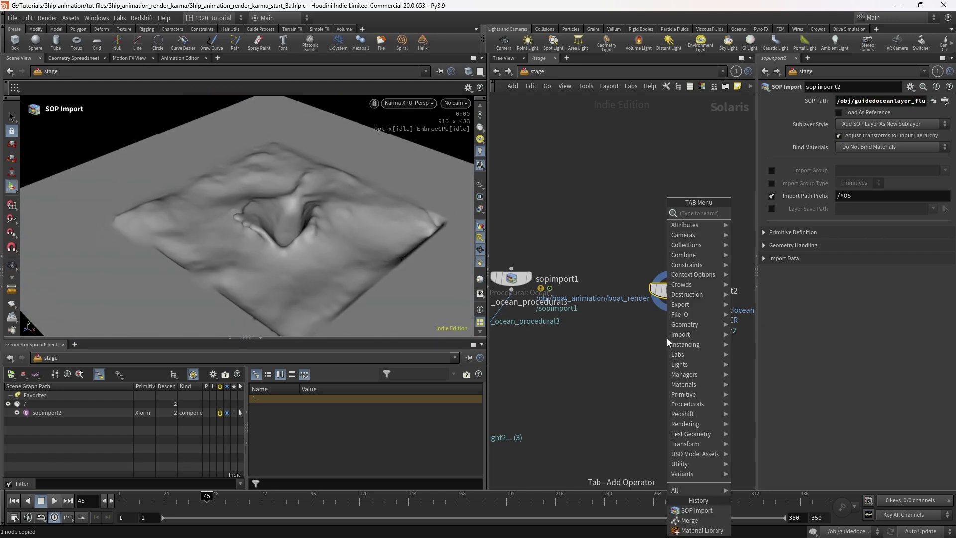
type("mater")
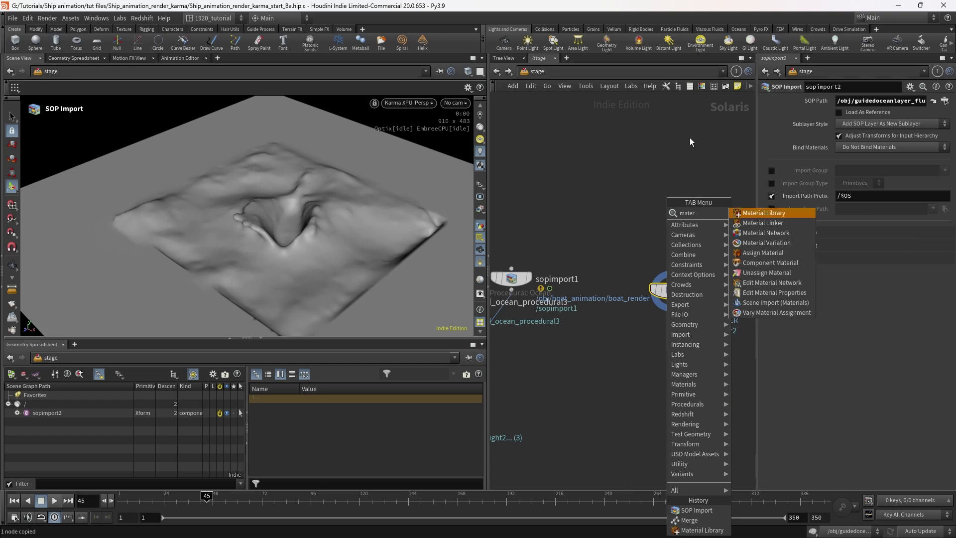
left_click(763, 213)
left_click(691, 349)
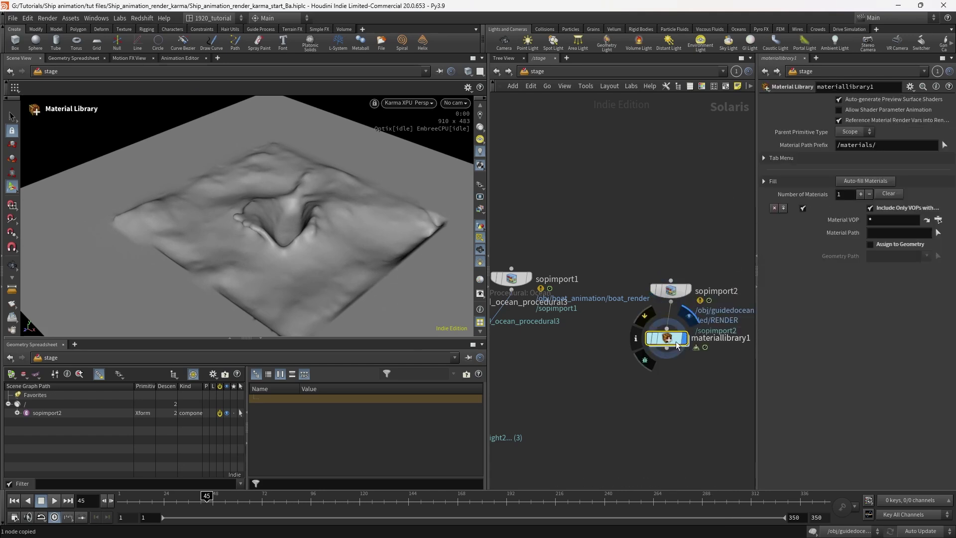
Create a Karma Material Builder inside the material library.
double_click(650, 335)
key("Tab")
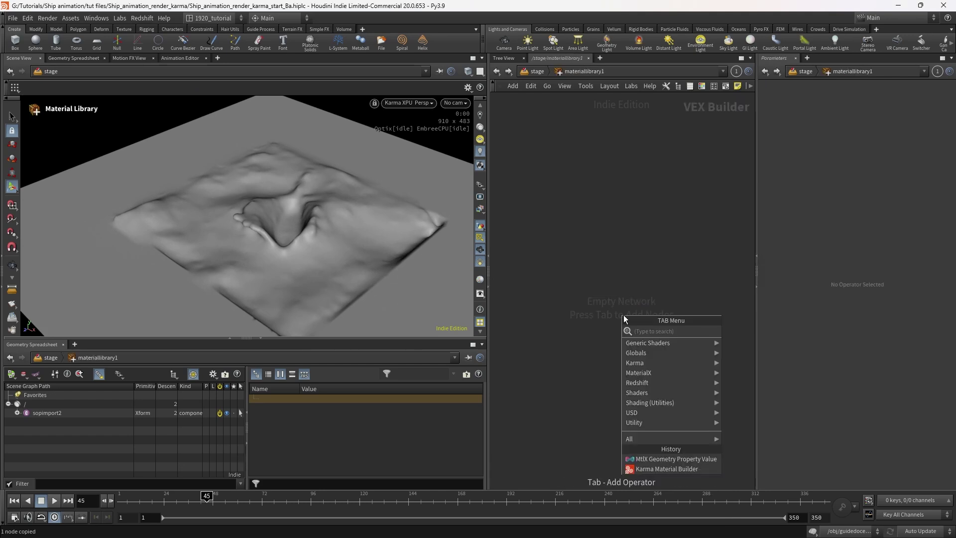
type("karm")
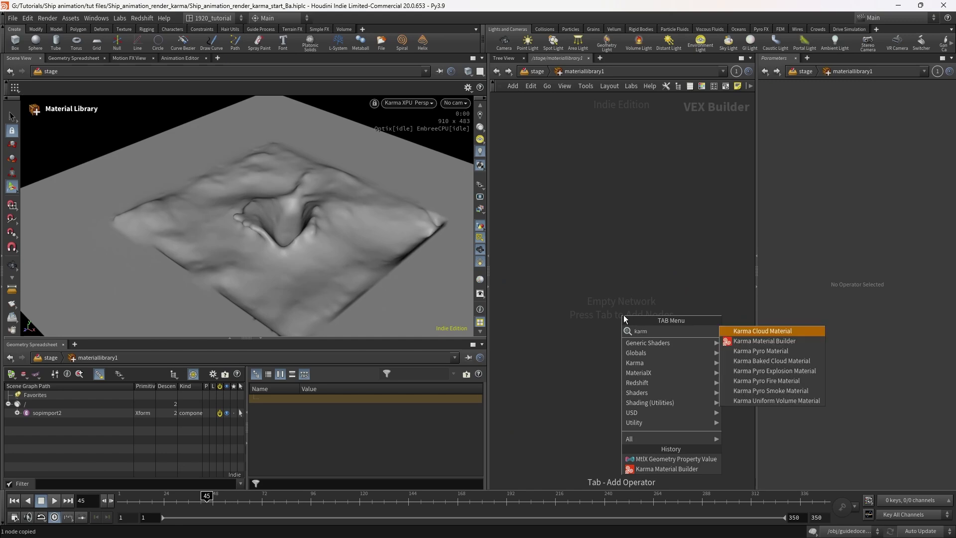
left_click(773, 341)
left_click(618, 335)
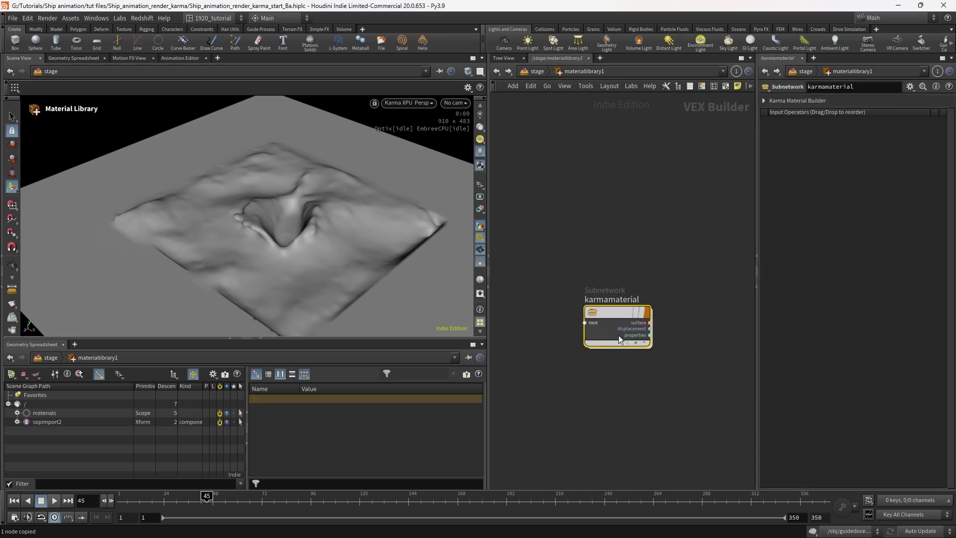
Set the mtlxstandard_surface base colour to black and specular to 0.
double_click(619, 314)
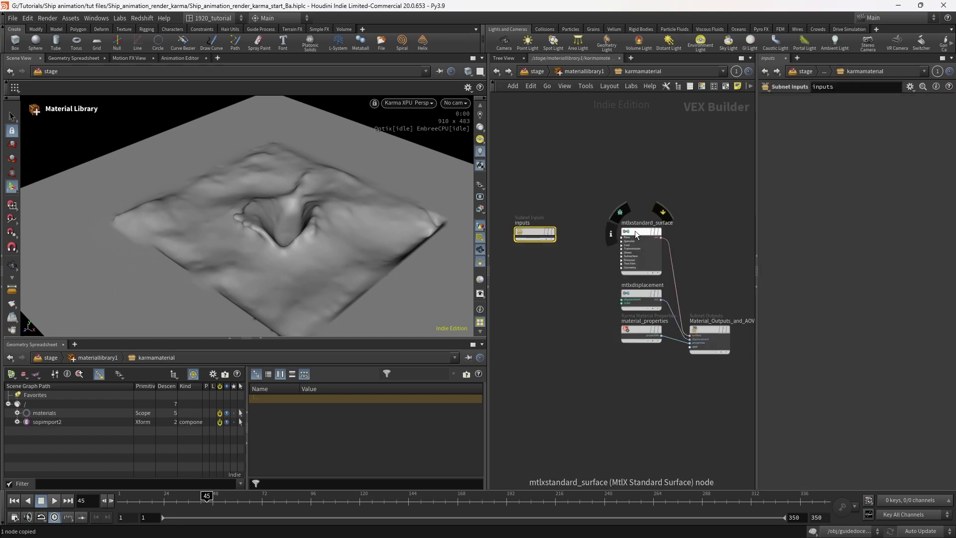
left_click(636, 232)
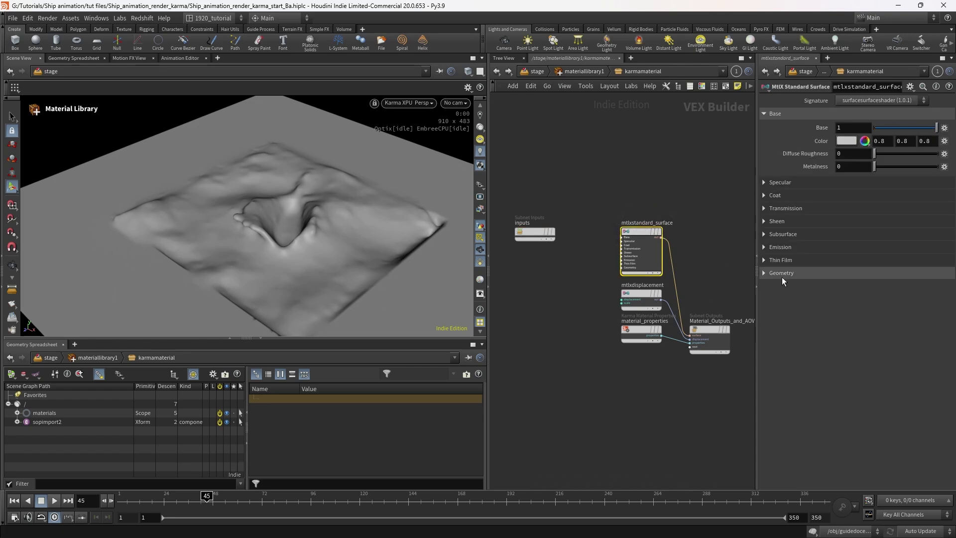
left_click(765, 247)
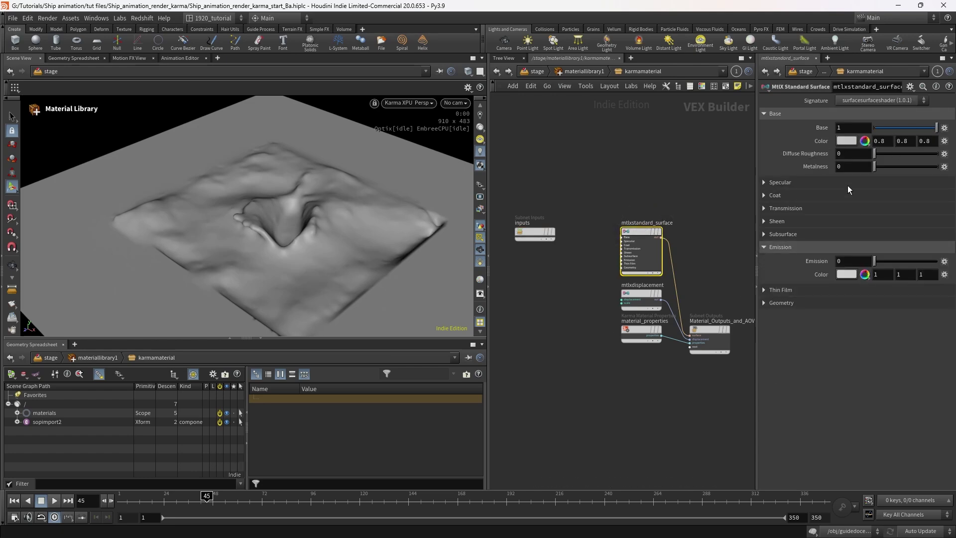
left_click(847, 141)
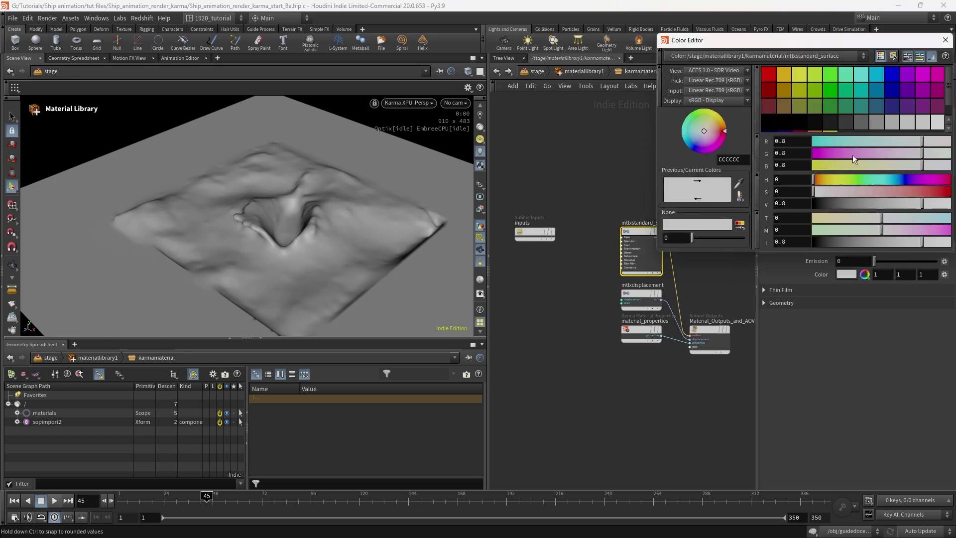
left_click(944, 39)
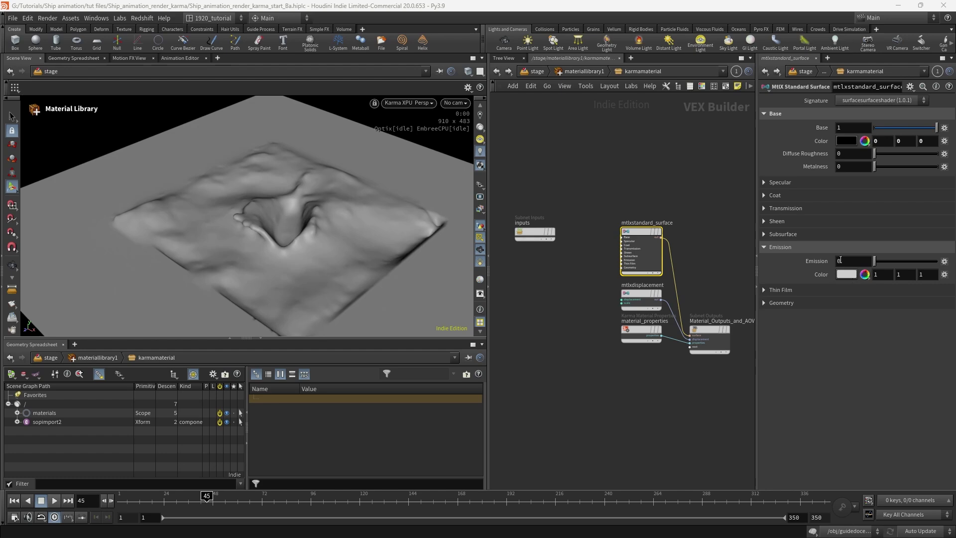
left_click(792, 182)
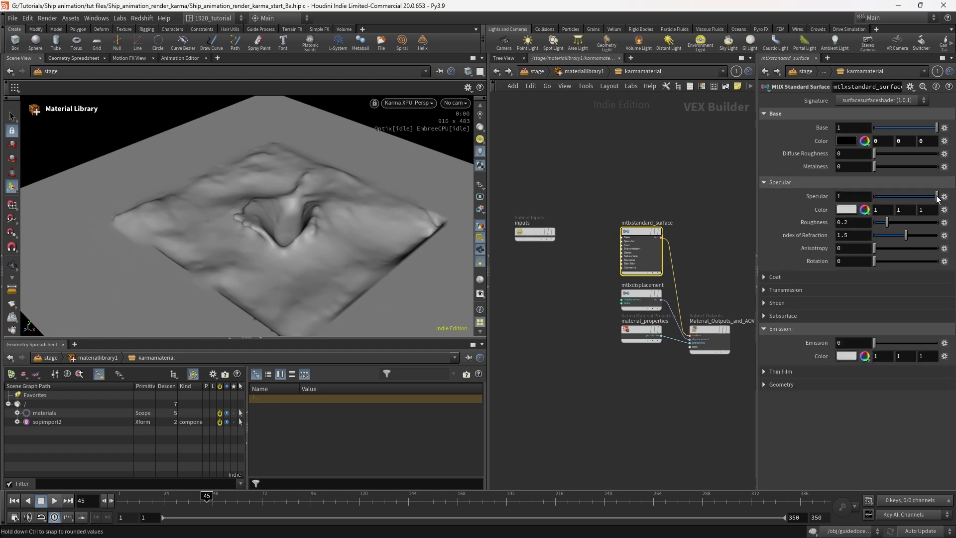
left_click_drag(937, 198, 874, 196)
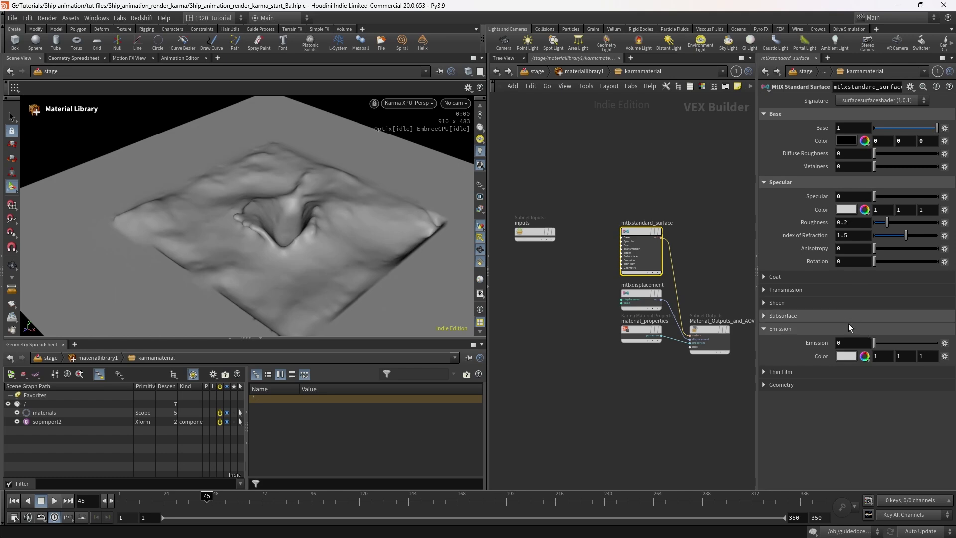
Set emission colour to pure blue (0,0,1) and emission strength to 1.
left_click(843, 356)
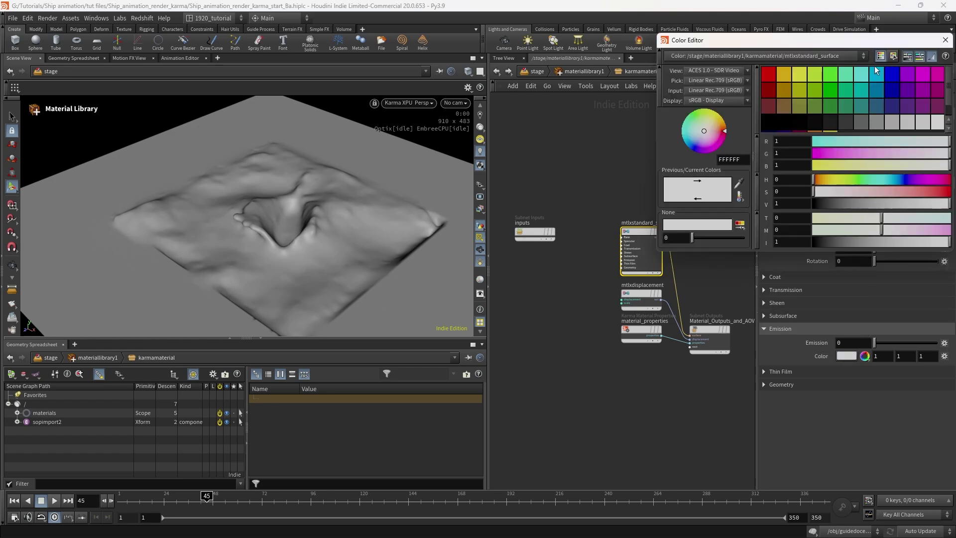
left_click(891, 73)
left_click(945, 40)
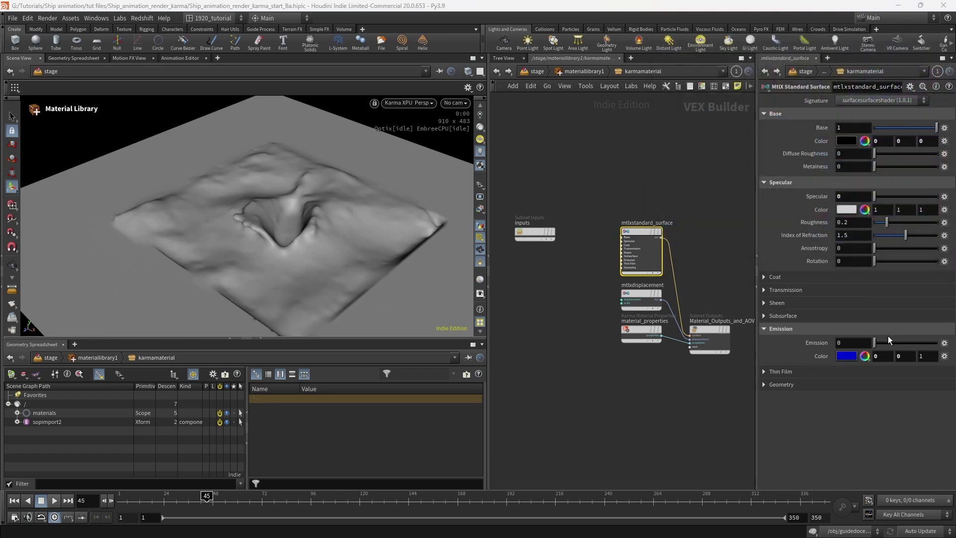
left_click_drag(887, 342, 937, 342)
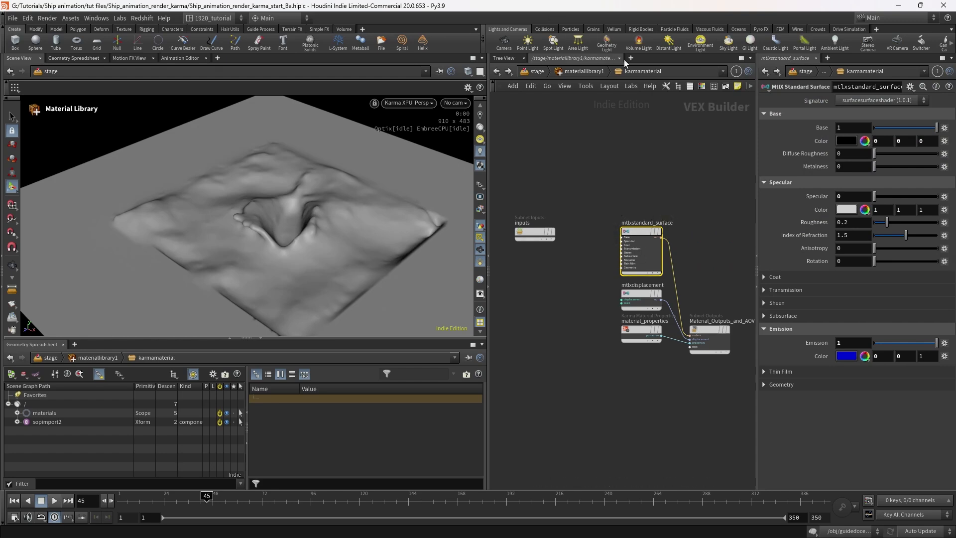
Rename the Karma material node inside materiallibrary1 to matte_blue.
left_click(579, 70)
double_click(624, 298)
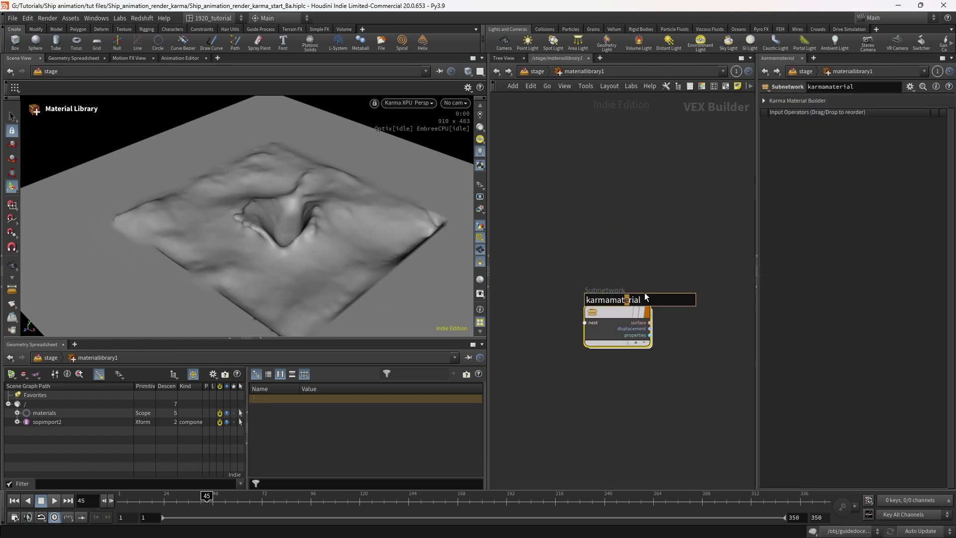
type("matte_blue")
key("Return")
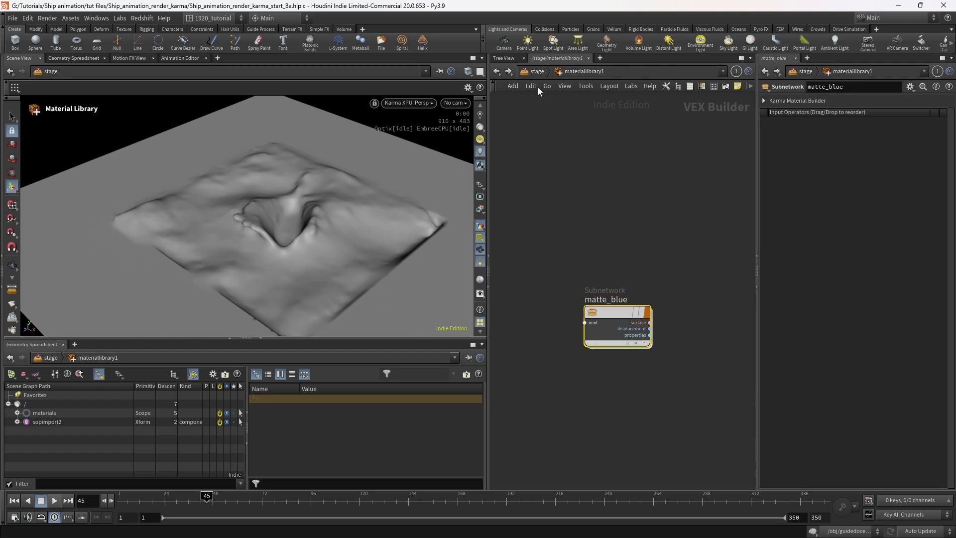
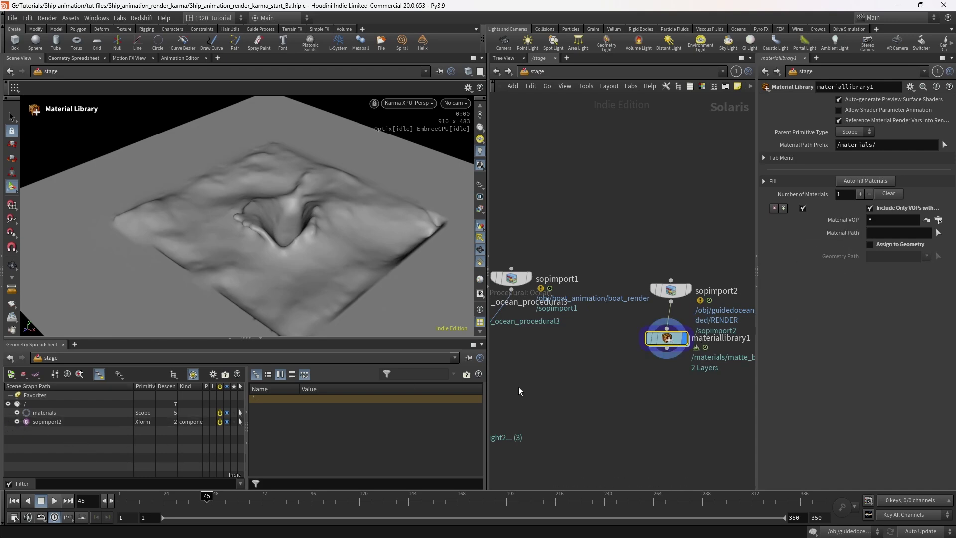
Rename sopimport2 to matte_plane, move materiallibrary1 lower, and expand matte_plane in the Scene Graph.
left_click(679, 291)
mouse_move(670, 291)
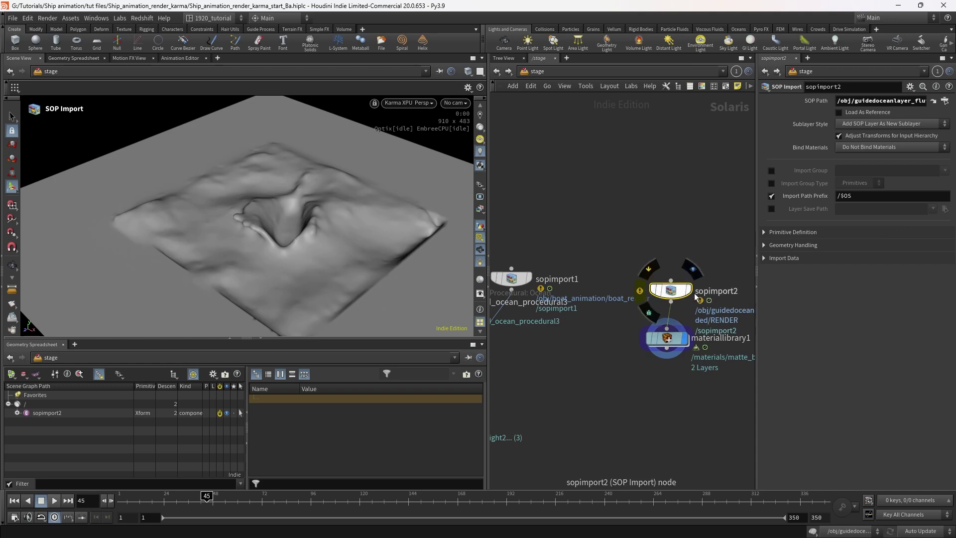
double_click(697, 292)
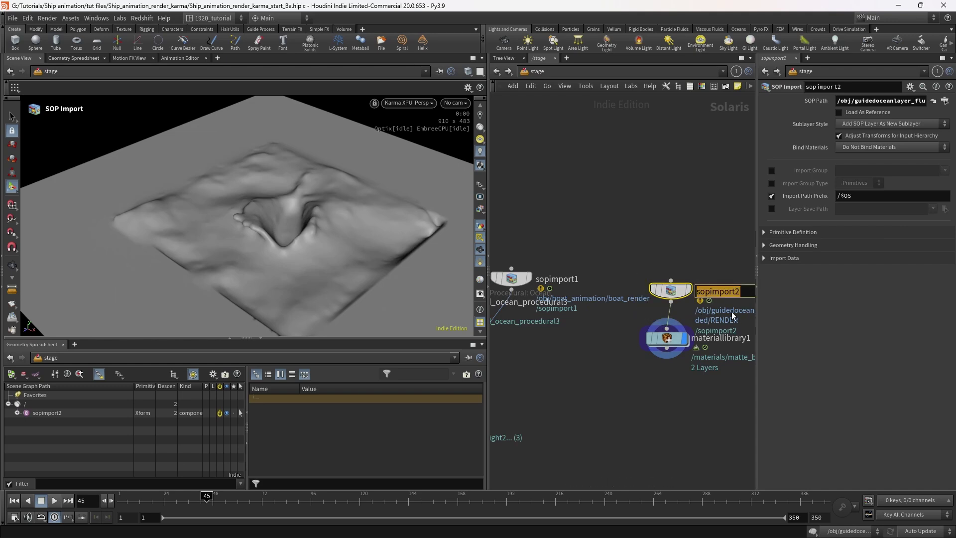
type("matte_plane")
key("Return")
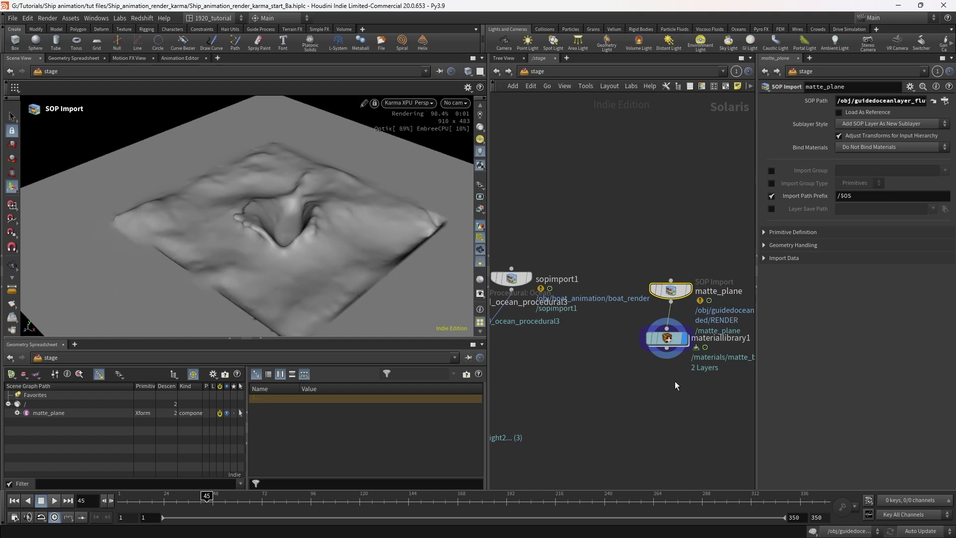
left_click_drag(666, 338, 663, 356)
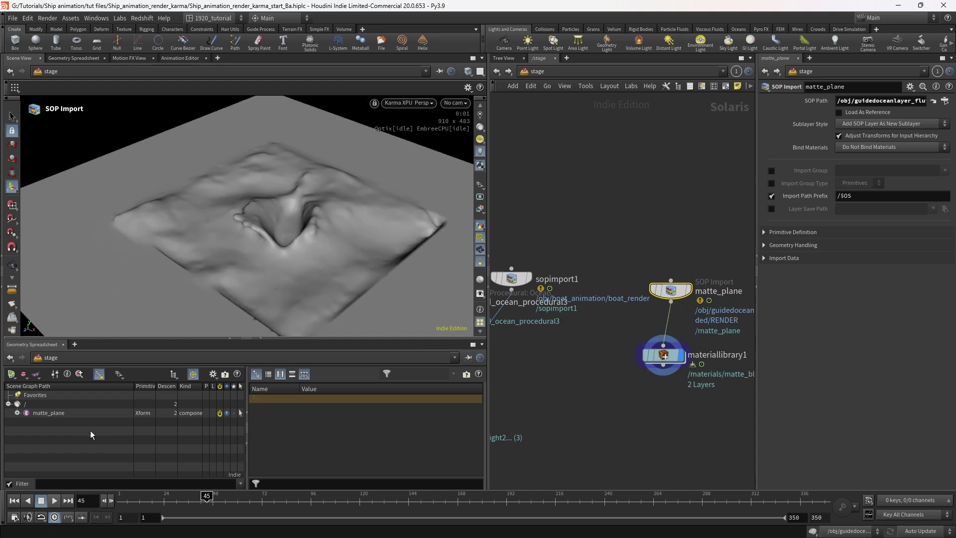
left_click(17, 412)
Set materiallibrary1's Geometry Path to the matte_plane mesh_0 primitive.
left_click(663, 355)
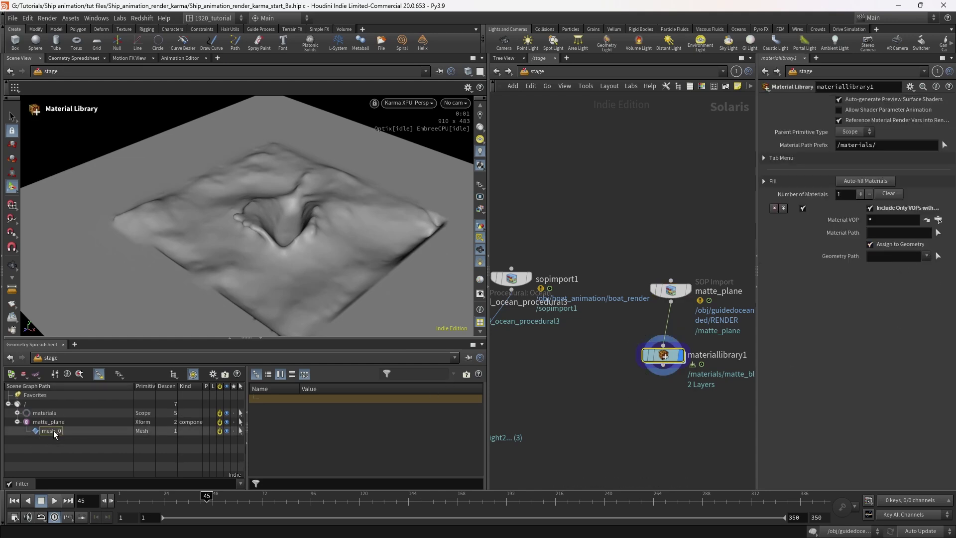
left_click_drag(831, 278, 892, 254)
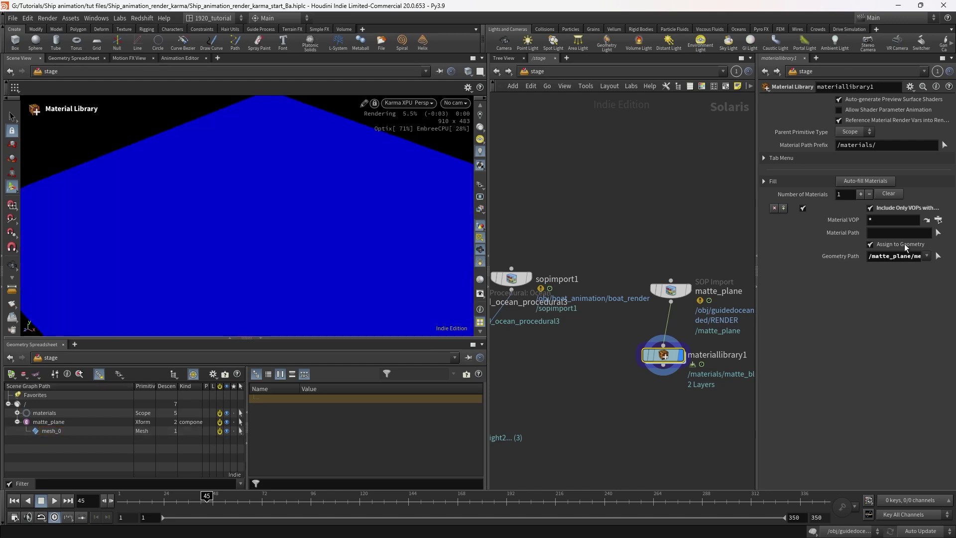
left_click(938, 255)
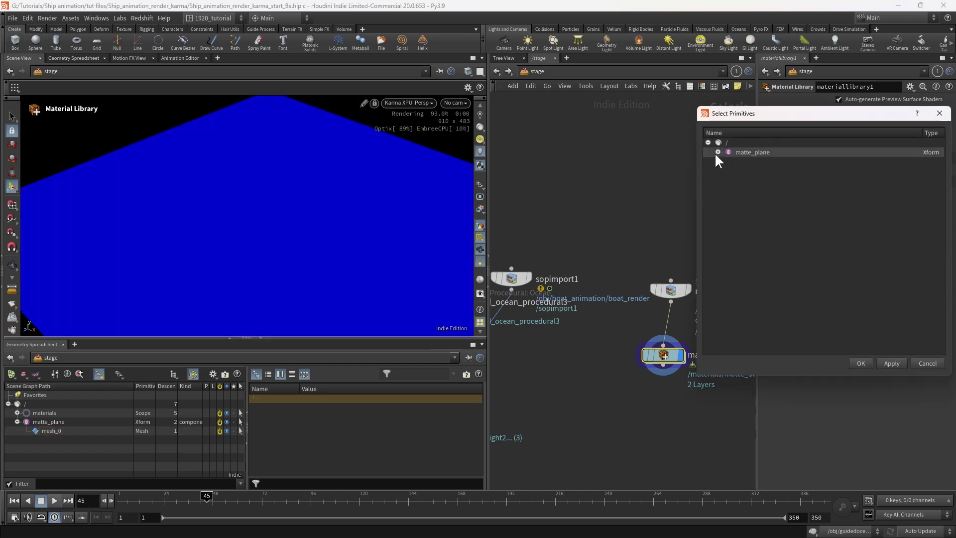
left_click(926, 363)
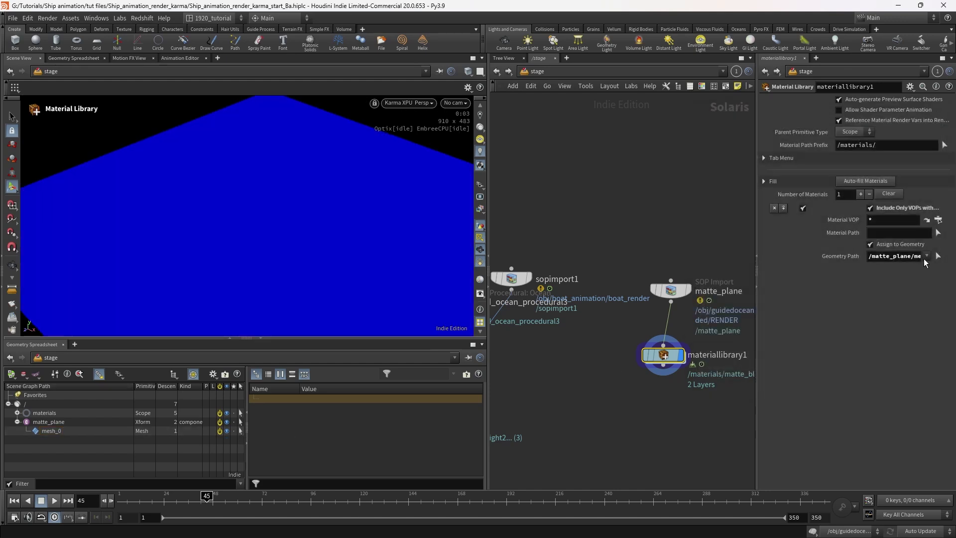
Choose materiallibrary1/matte_blue as the library's assigned Material VOP.
double_click(900, 224)
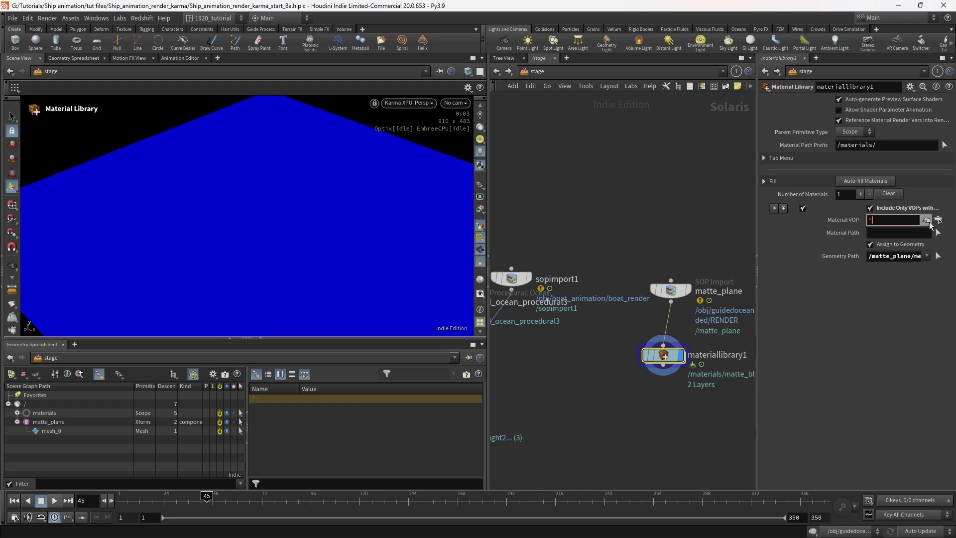
left_click(938, 221)
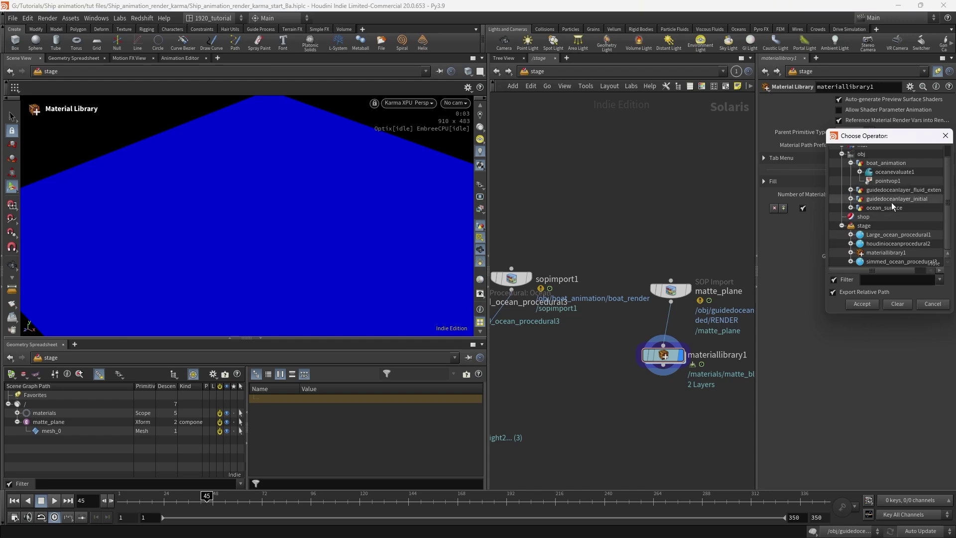
scroll(891, 202, "up", 1)
scroll(904, 235, "down", 1)
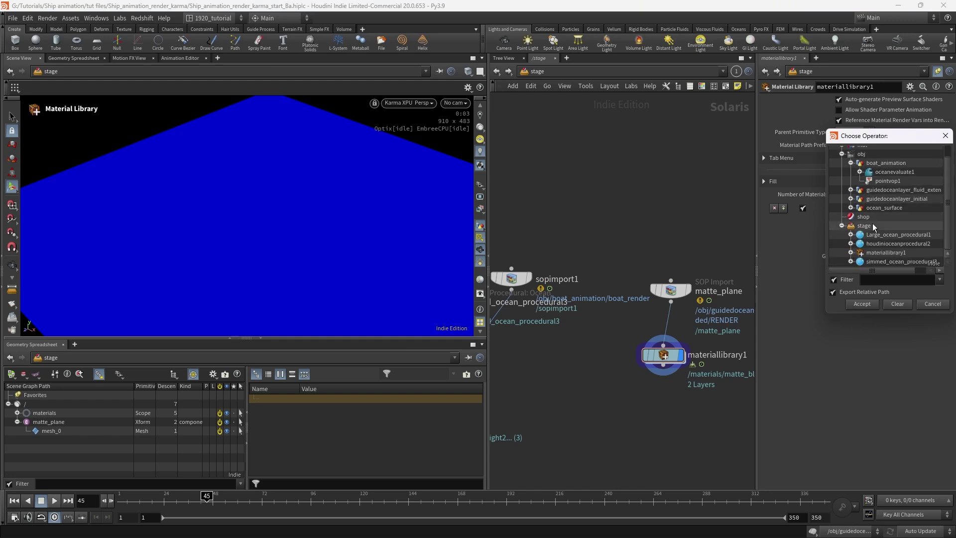
left_click(850, 253)
scroll(907, 261, "down", 1)
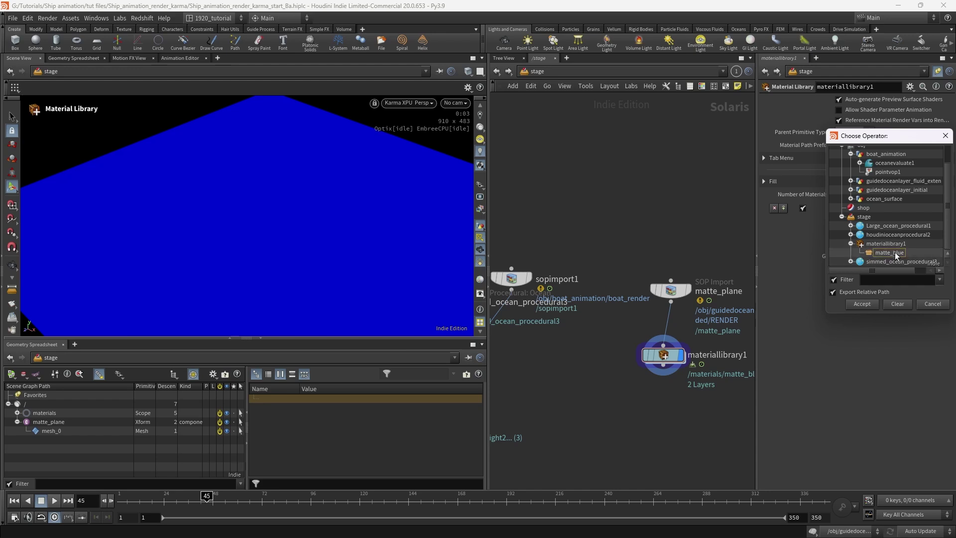
left_click(894, 251)
left_click(867, 303)
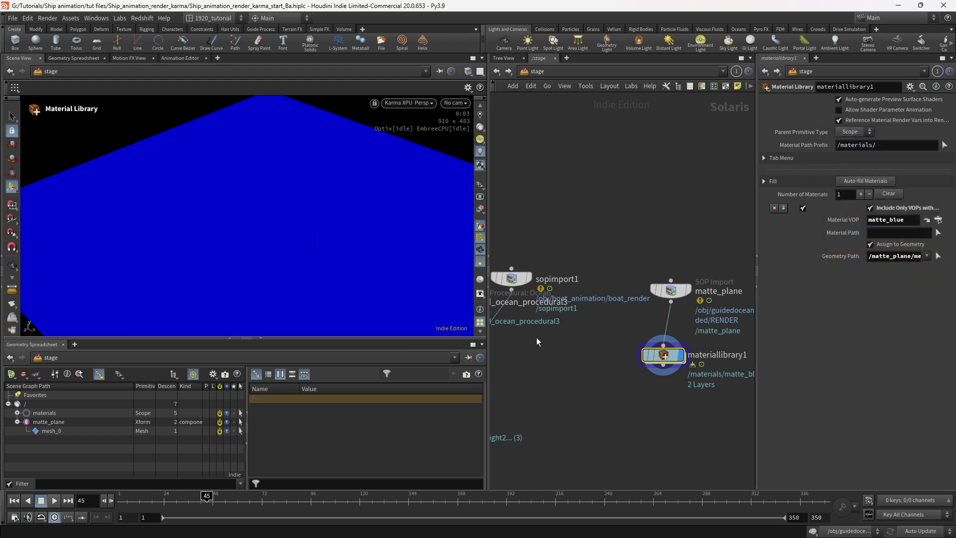
Inside the matte_blue material, add a MtlX Geometry Property Value node.
double_click(667, 355)
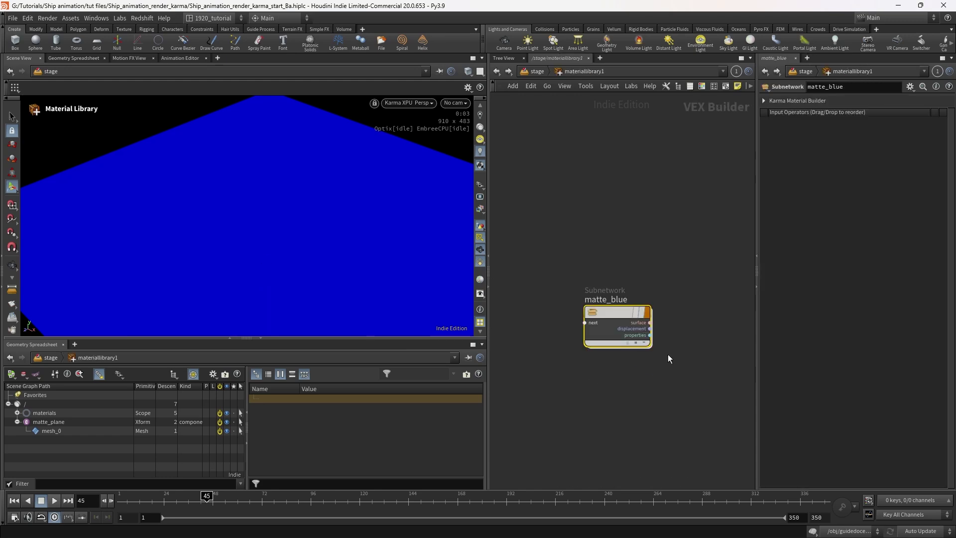
double_click(606, 310)
middle_click_drag(594, 400, 613, 418)
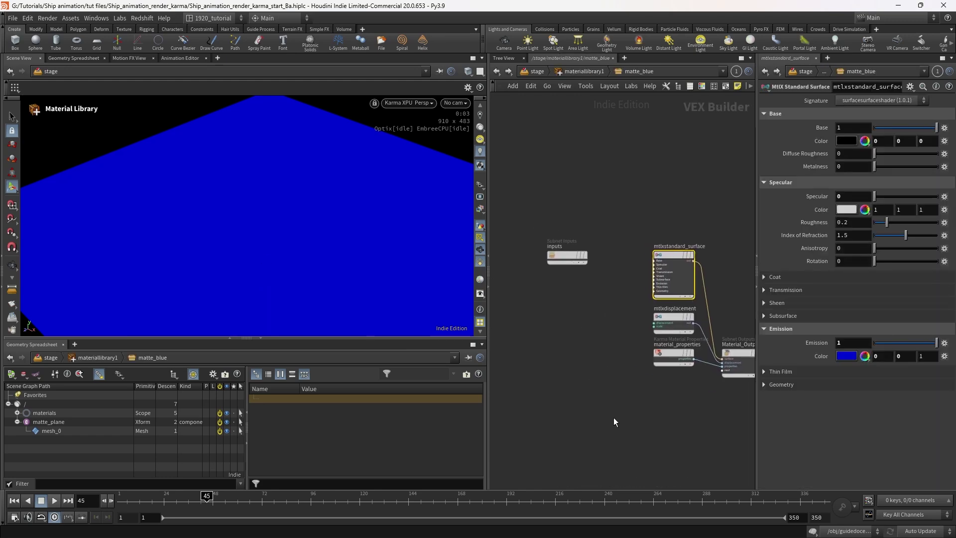
key("Tab")
type("geo")
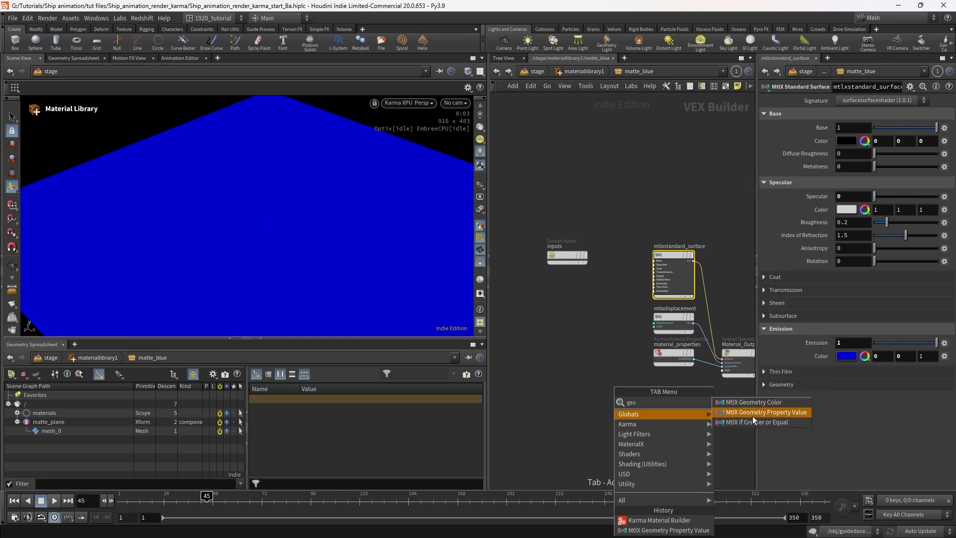
left_click(752, 413)
left_click(580, 322)
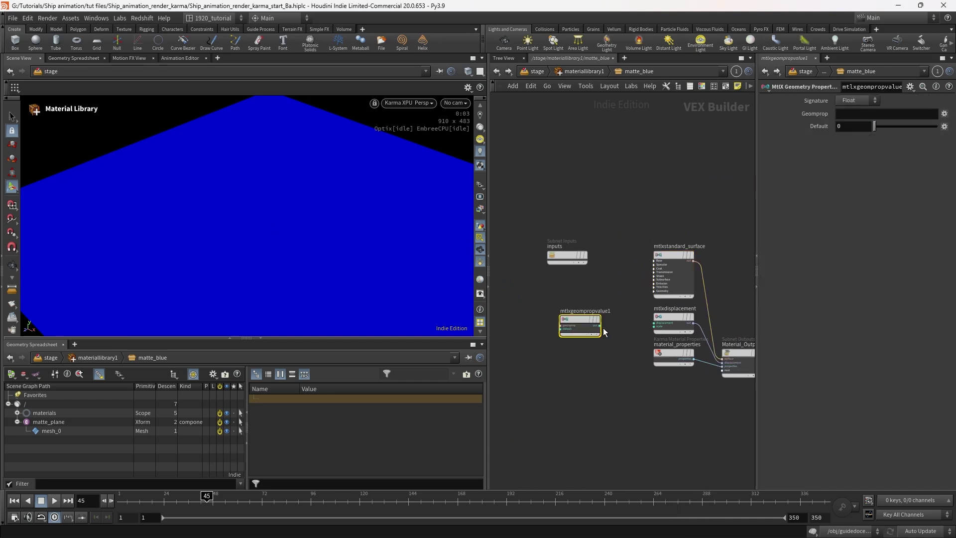
Set the geometry property node's Geomprop to mask, tidy the shader nodes, and go up a level.
left_click(652, 290)
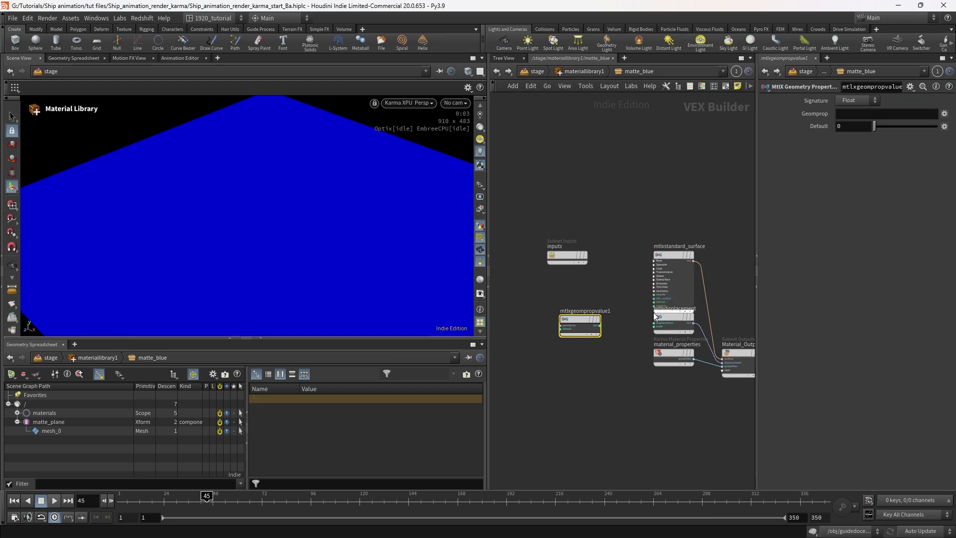
scroll(650, 317, "up", 3)
middle_click_drag(601, 349, 656, 399)
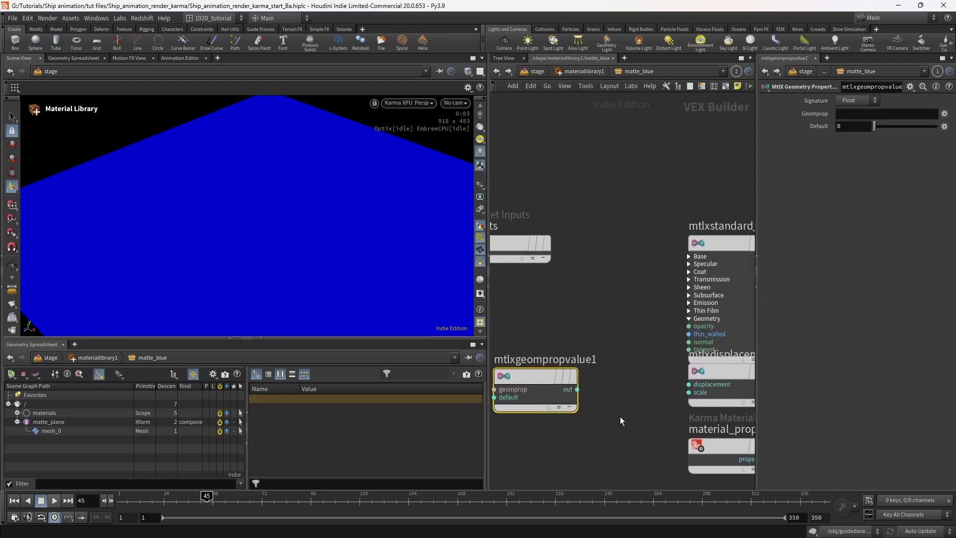
mouse_move(539, 382)
left_mouse_down()
mouse_move(560, 347)
mouse_move(659, 304)
left_mouse_up()
scroll(659, 301, "down", 3)
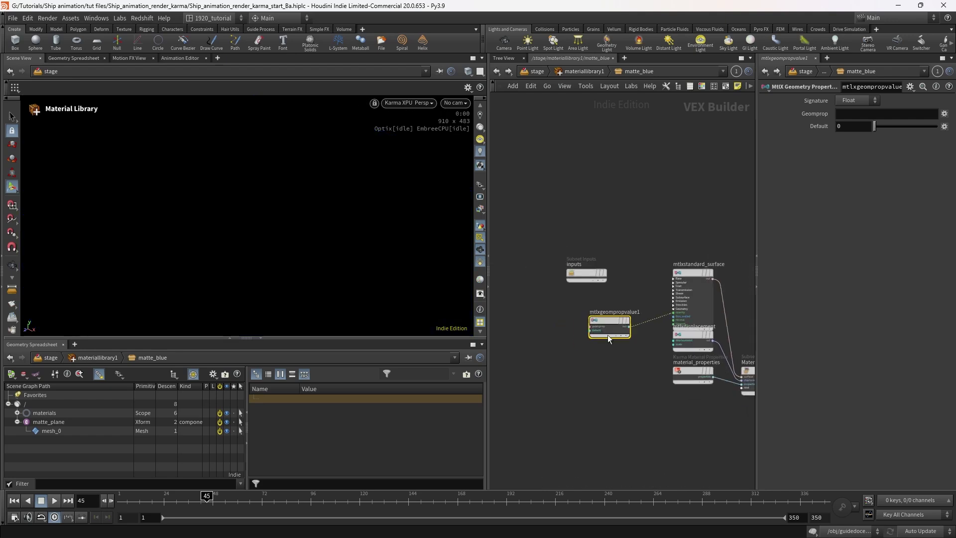
left_click(841, 114)
type("mask")
key("Return")
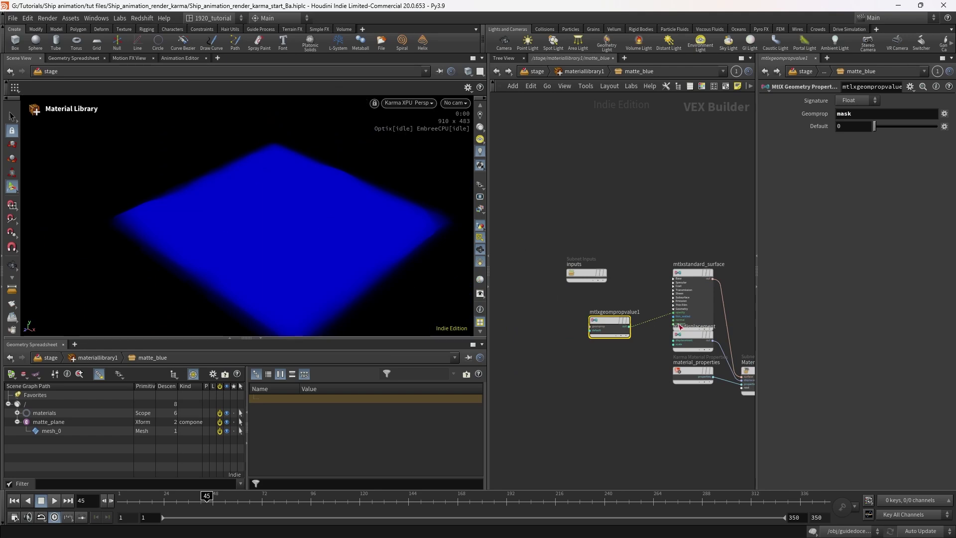
left_click_drag(605, 321, 591, 322)
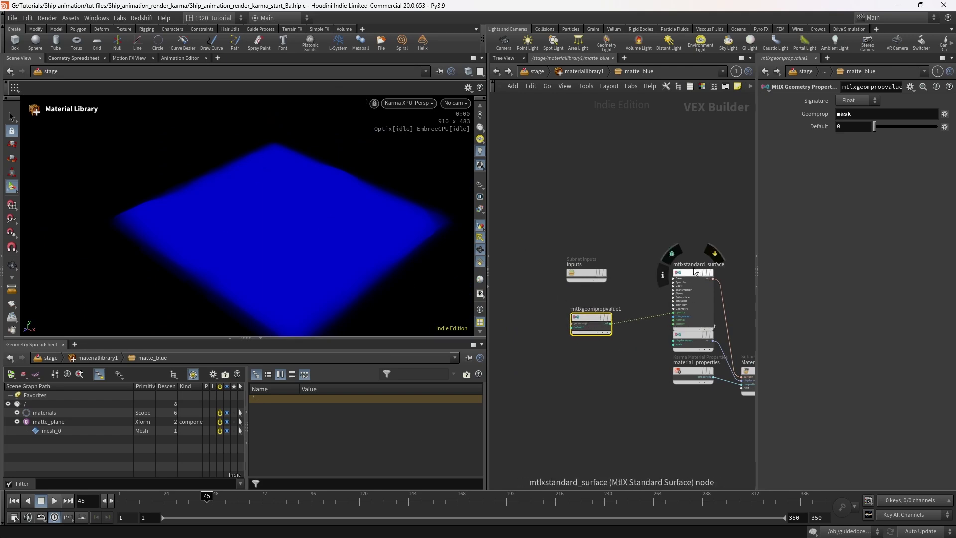
left_click_drag(688, 271, 674, 278)
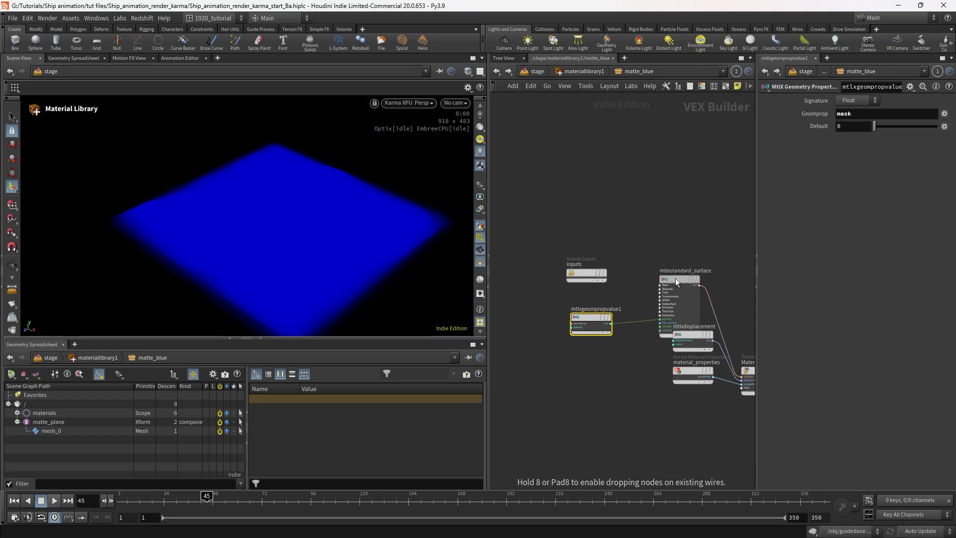
left_click(595, 68)
Copy the Karma render settings, give the copy the display flag, and name its output picture matte_plane.
left_click(534, 71)
left_click(505, 411)
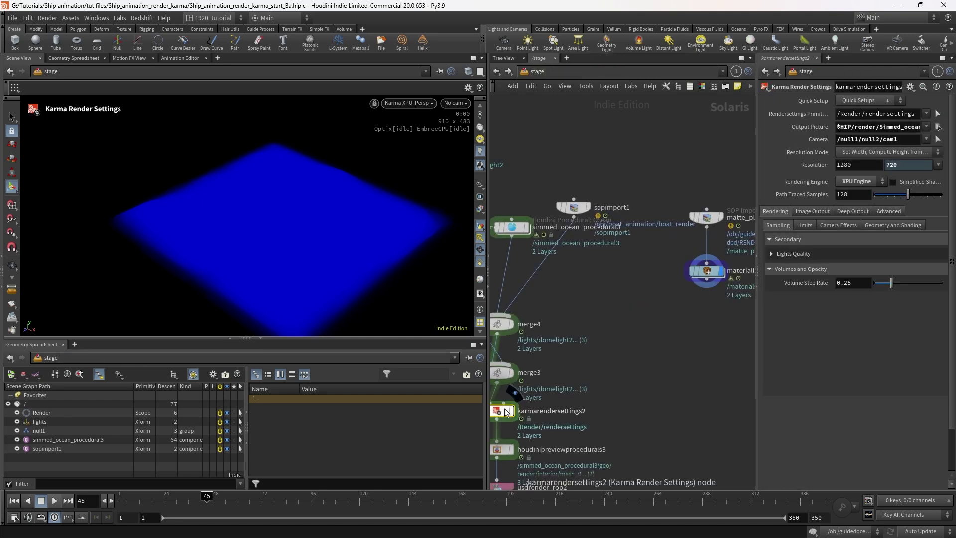
mouse_move(505, 412)
left_mouse_down("alt")
mouse_move(703, 312)
mouse_move(711, 330)
left_mouse_up("alt")
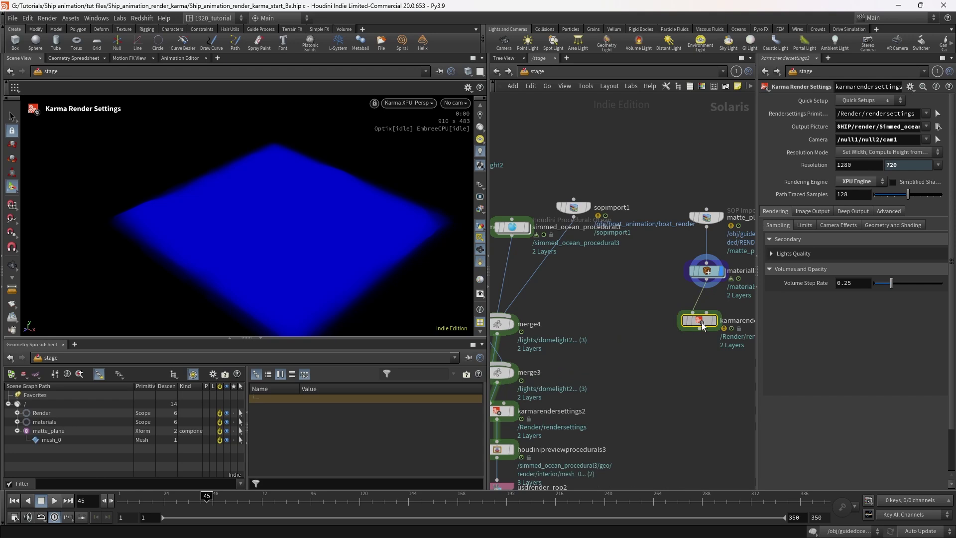
left_click(721, 324)
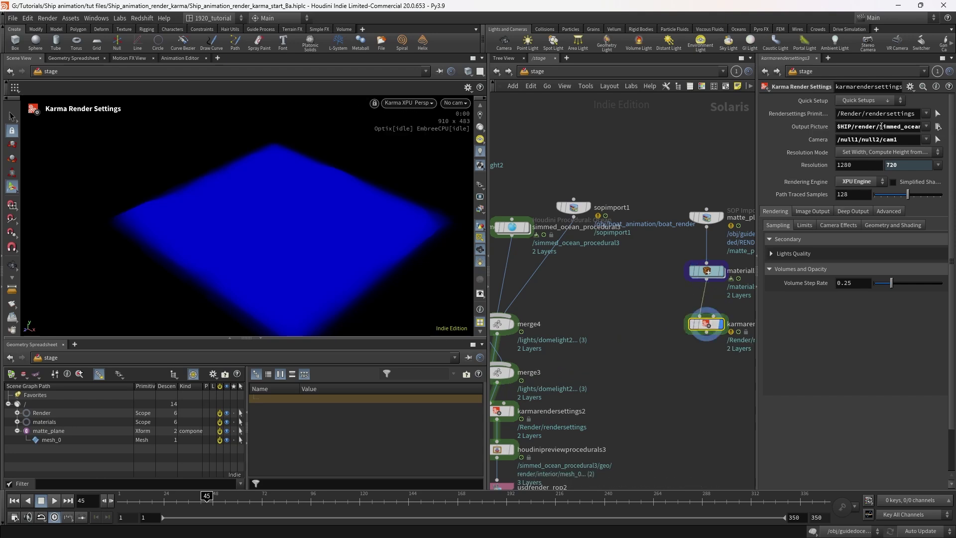
left_click(880, 127)
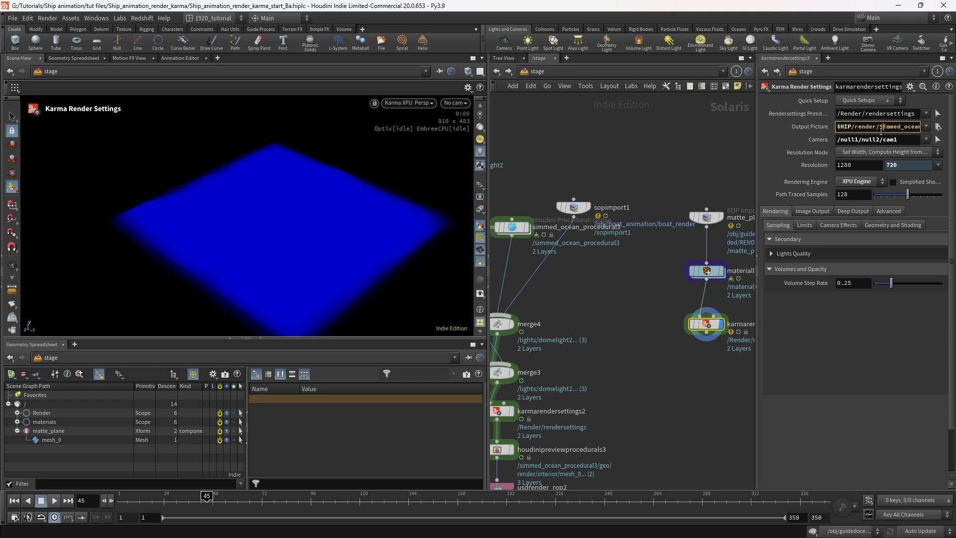
left_click_drag(881, 127, 892, 128)
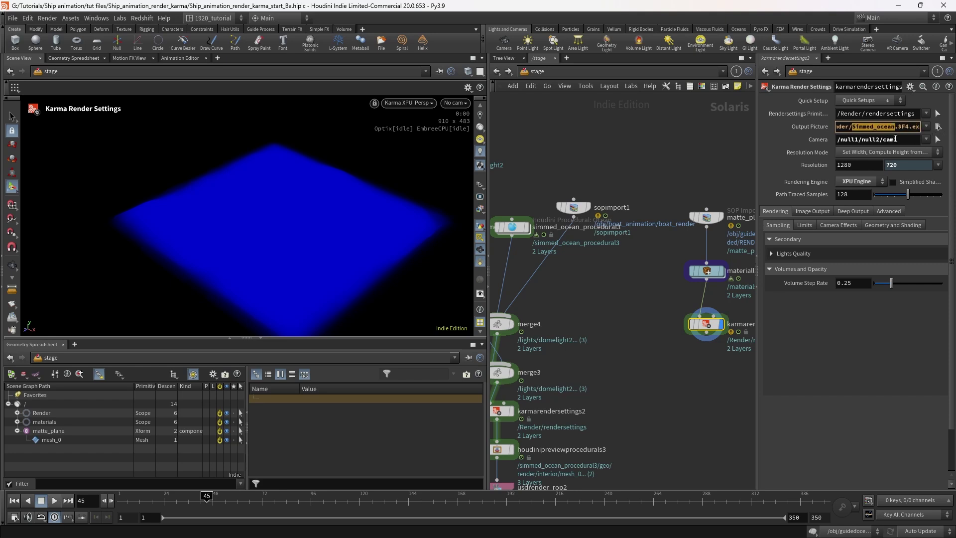
type("matte")
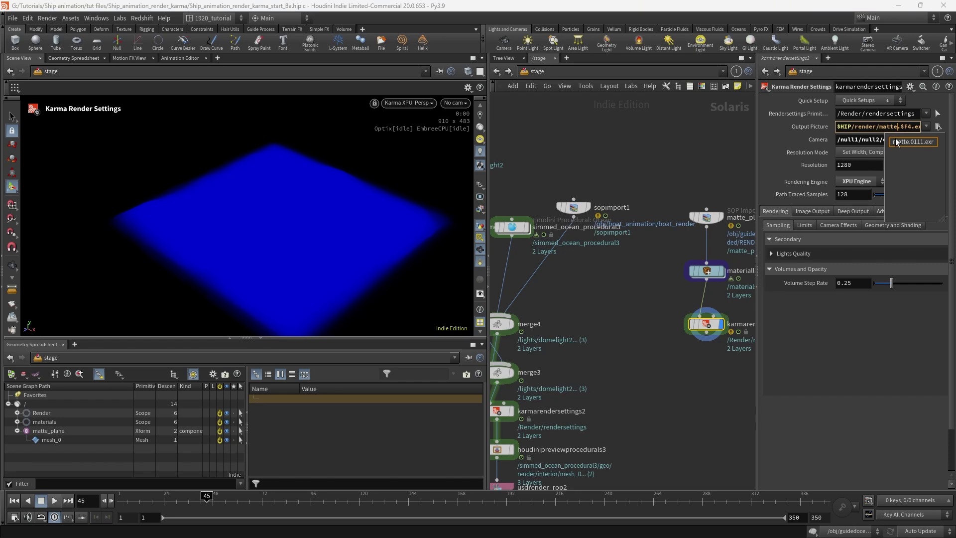
type("_plane")
key("Return")
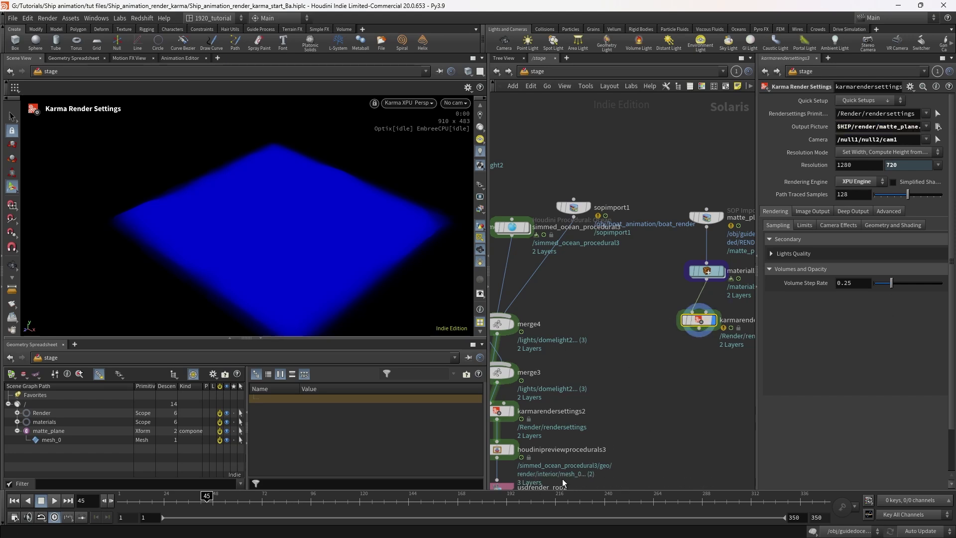
Copy usdrender_rop2 as usdrender_rop3 under karmarendersettings3 and move materiallibrary1 up.
middle_click_drag(562, 479, 600, 379)
left_click(524, 393)
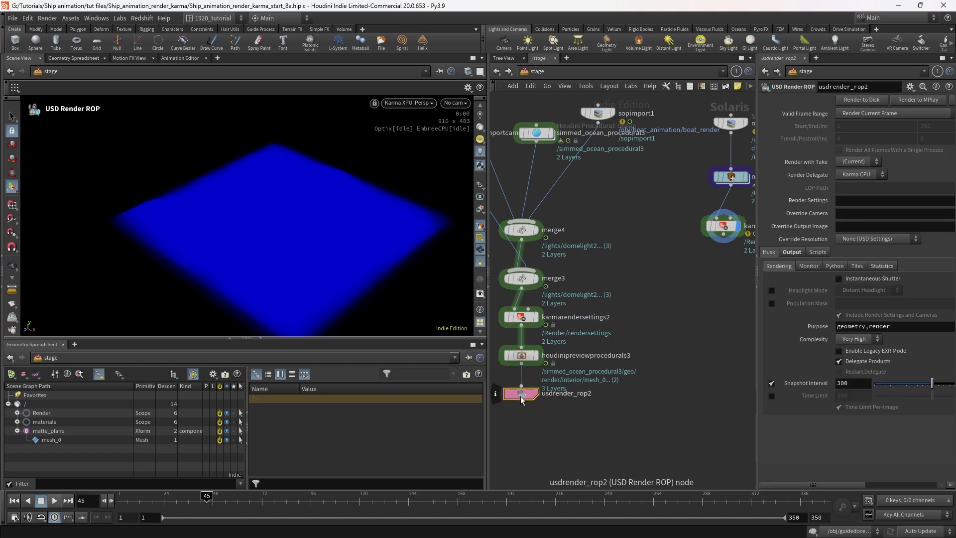
left_click(717, 299)
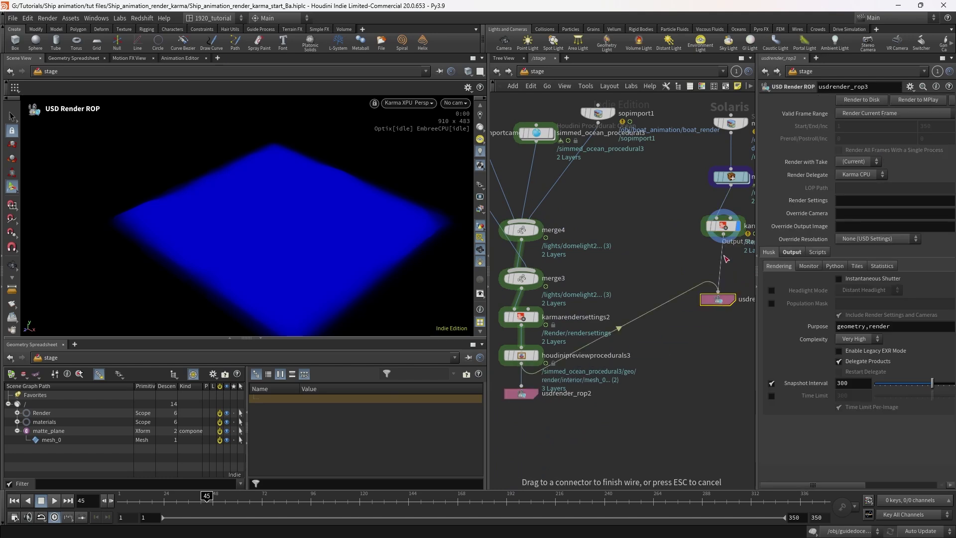
mouse_move(717, 293)
left_mouse_down()
mouse_move(722, 241)
mouse_move(734, 280)
left_mouse_up()
middle_click_drag(744, 183, 678, 336)
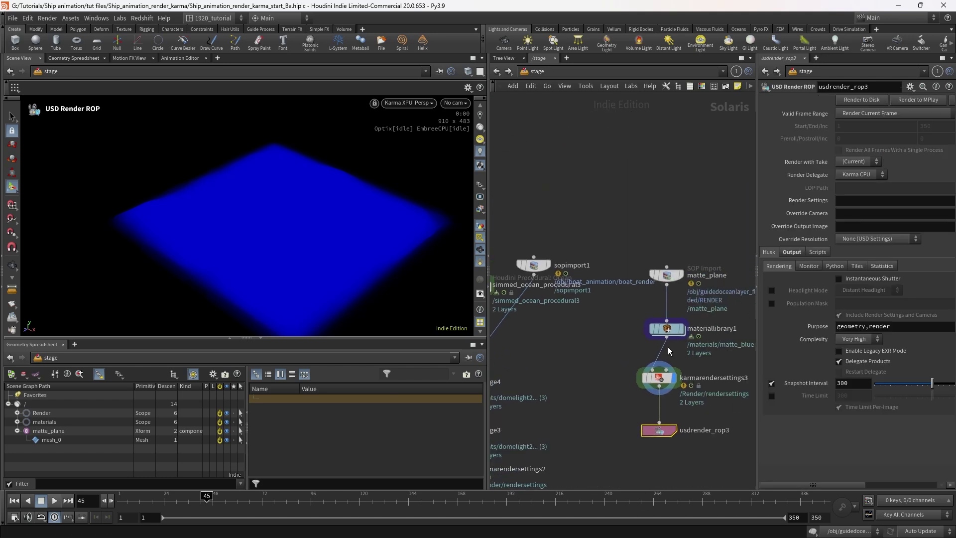
left_click_drag(678, 336, 674, 315)
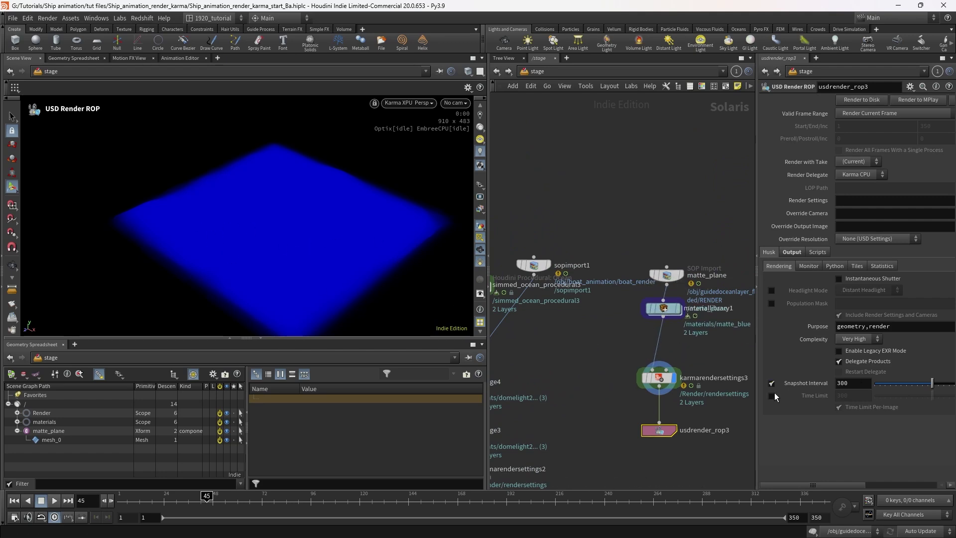
Duplicate matte_plane and materiallibrary1, insert merge5 below materiallibrary1, and wire materiallibrary2 into it.
left_click_drag(645, 338, 710, 240)
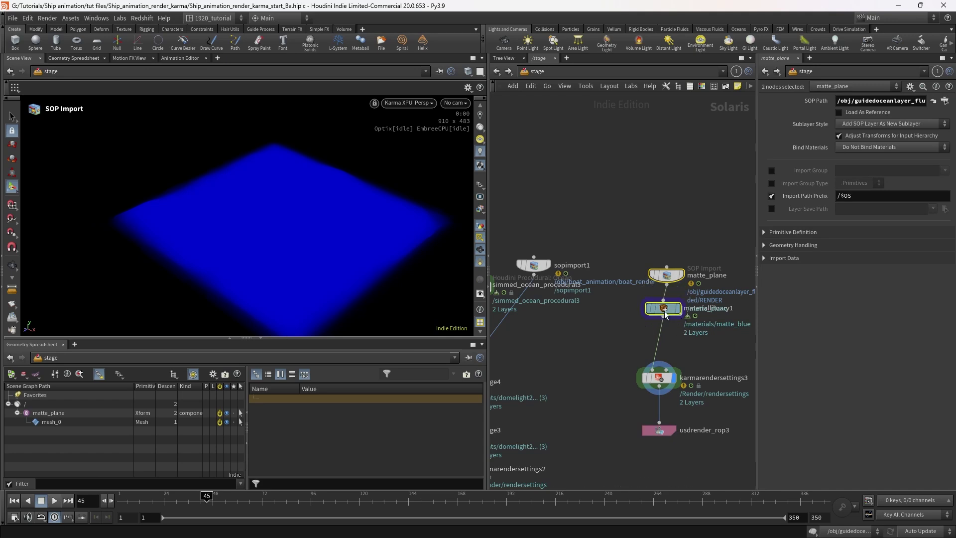
left_click_drag(665, 308, 737, 309, "alt")
key("Tab")
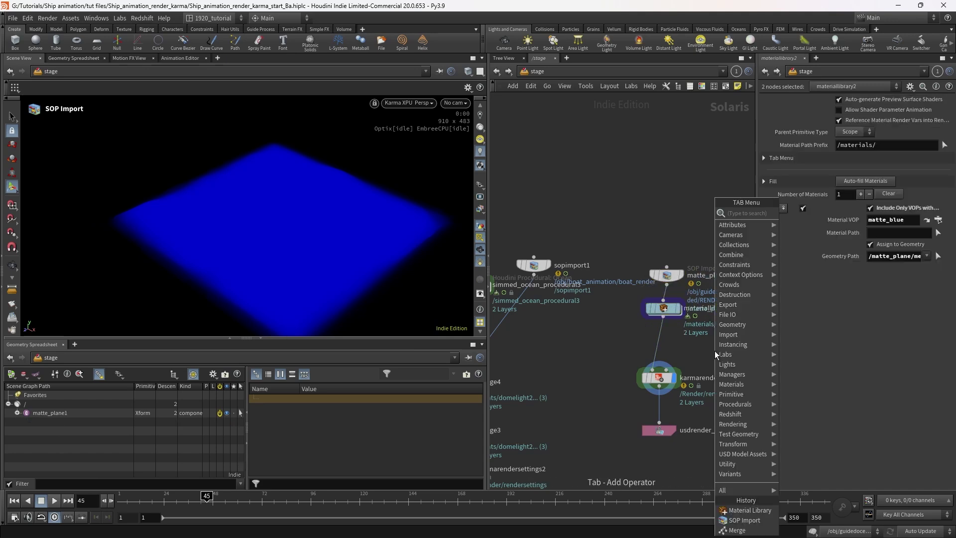
type("merg")
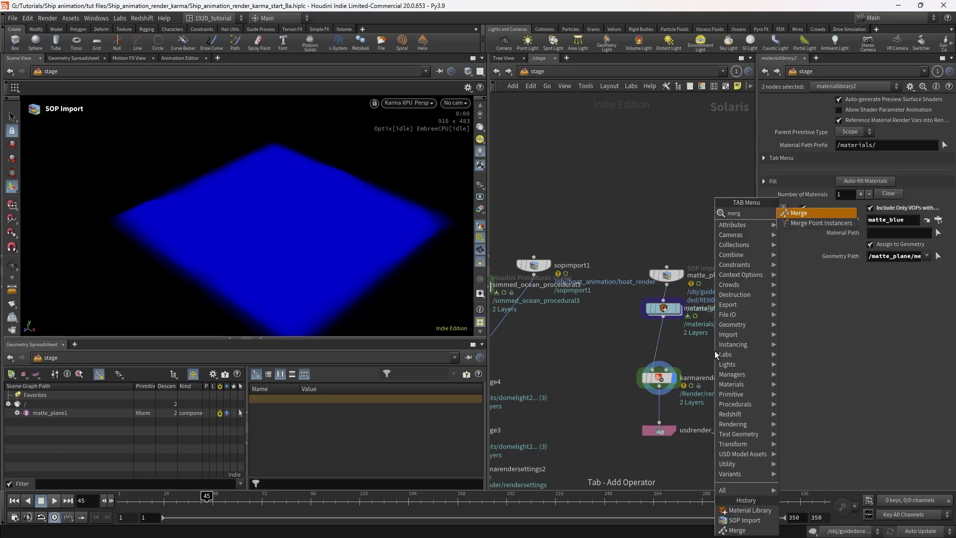
key("Return")
left_click(669, 350)
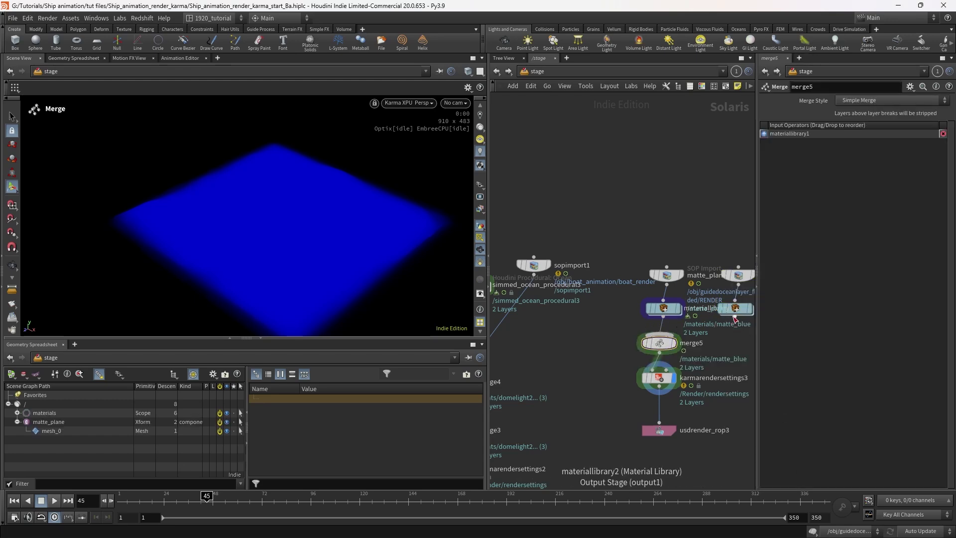
left_click_drag(736, 320, 699, 343)
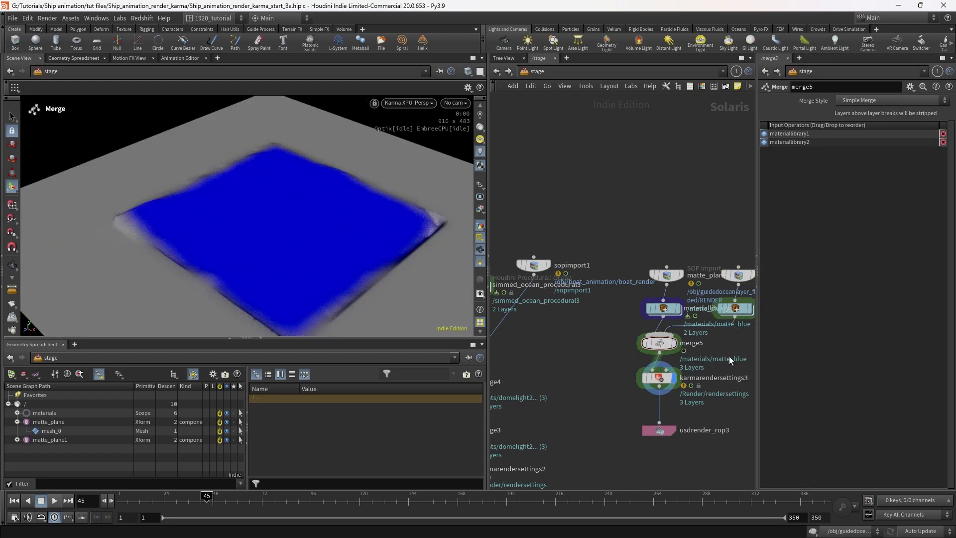
Set matte_plane1's SOP Path to the boat_render geometry.
left_click(722, 290)
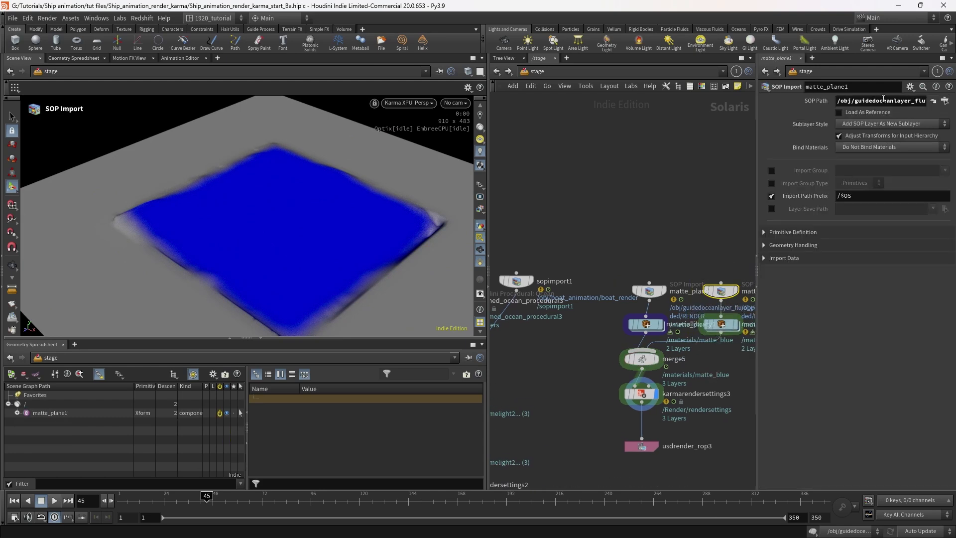
left_click(946, 100)
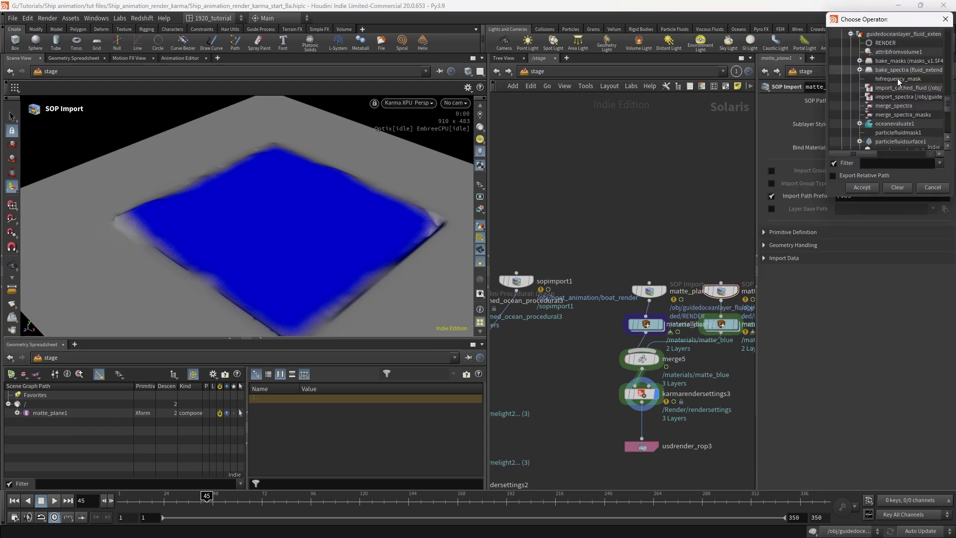
scroll(855, 57, "up", 3)
scroll(859, 68, "up", 3)
scroll(863, 79, "up", 3)
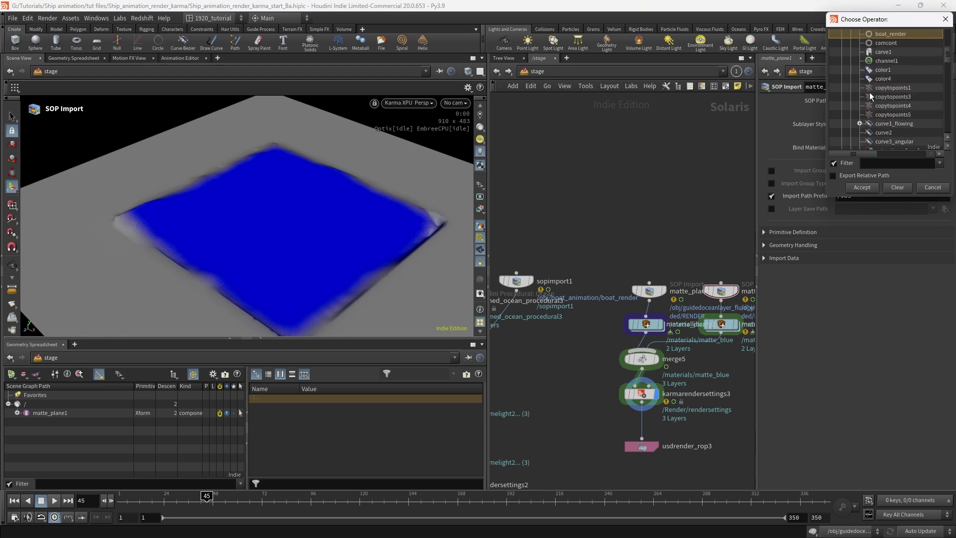
scroll(870, 95, "up", 3)
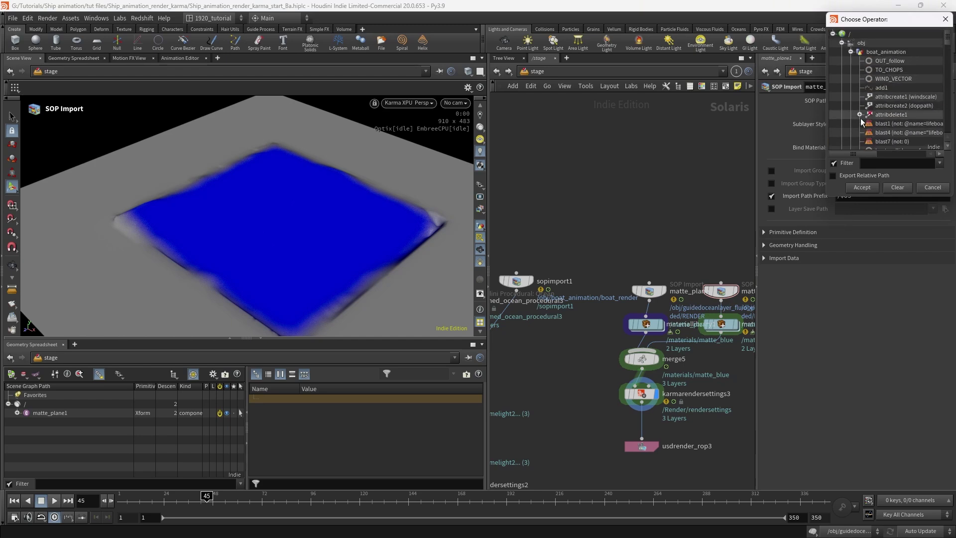
scroll(916, 82, "down", 2)
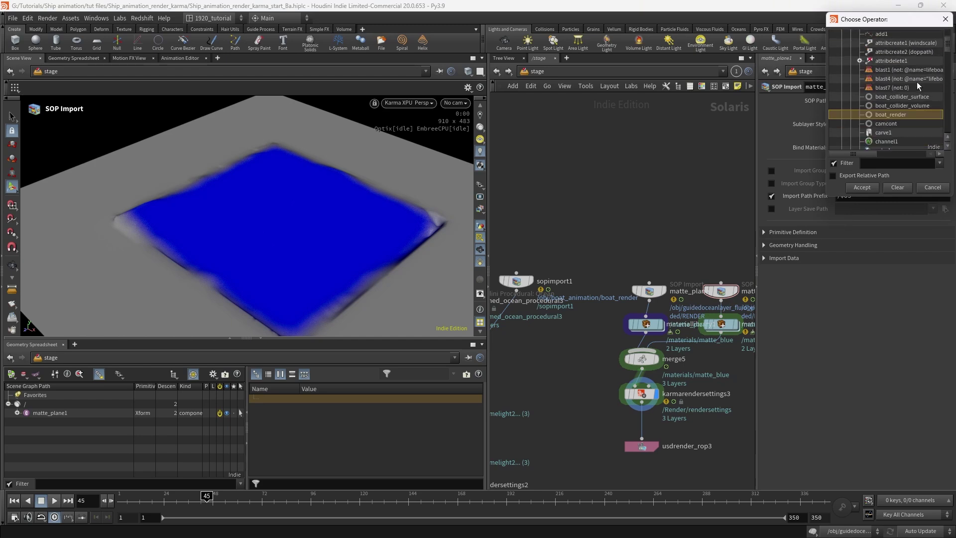
scroll(896, 90, "down", 1)
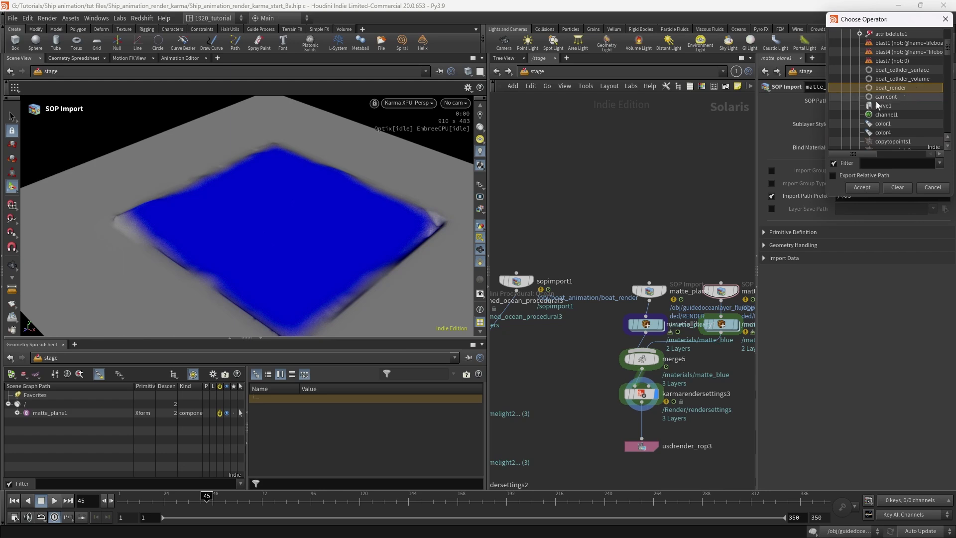
left_click(862, 191)
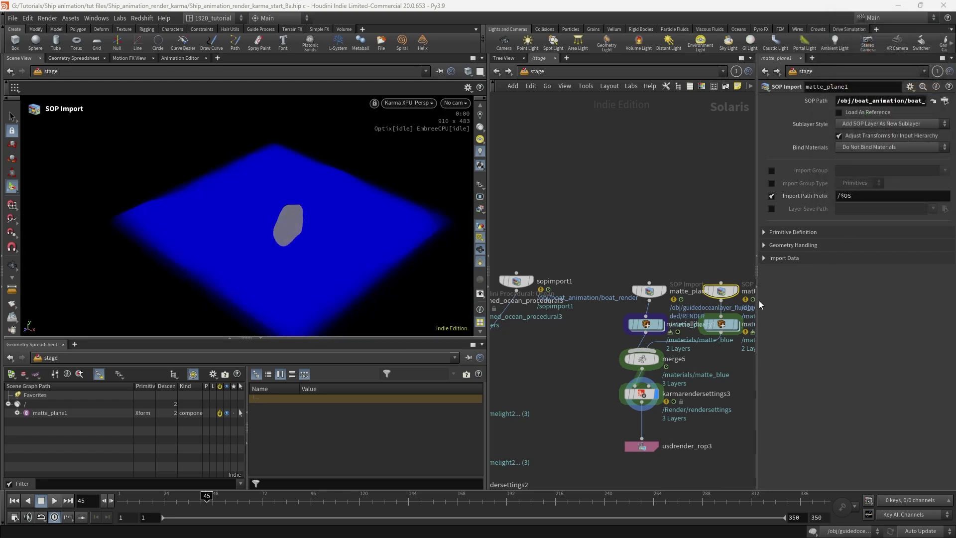
left_click(723, 327)
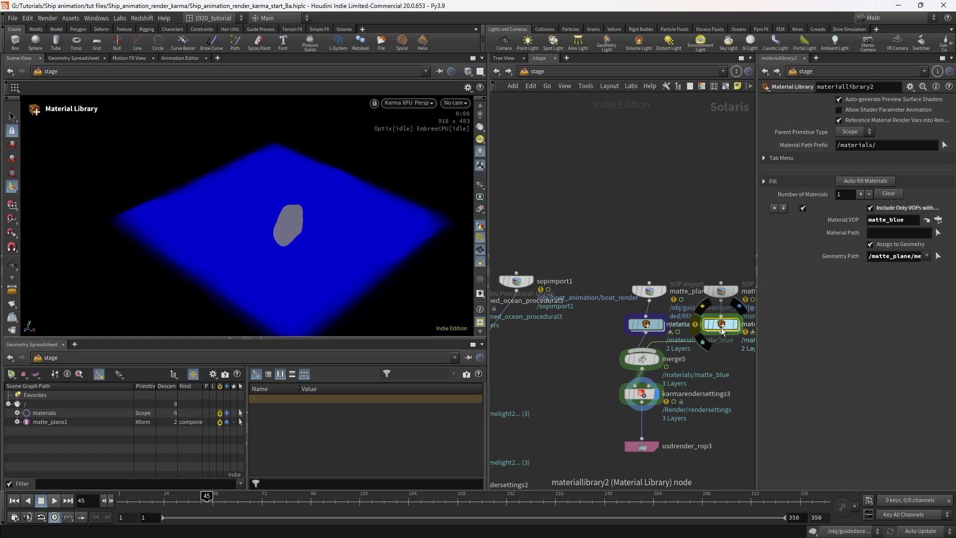
Rename materiallibrary2's matte_blue to matte_red and delete its mtlxgeompropvalue1 node.
double_click(721, 328)
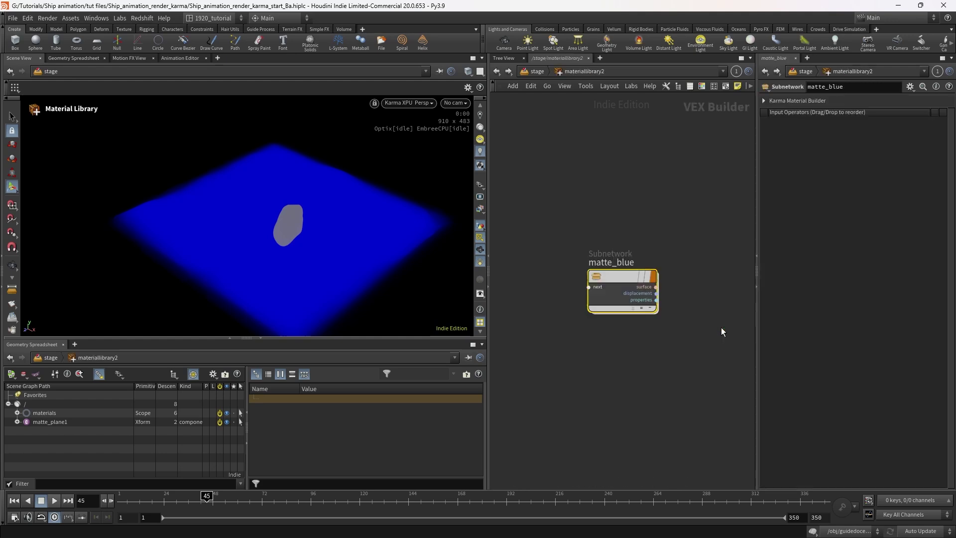
double_click(618, 262)
type("red")
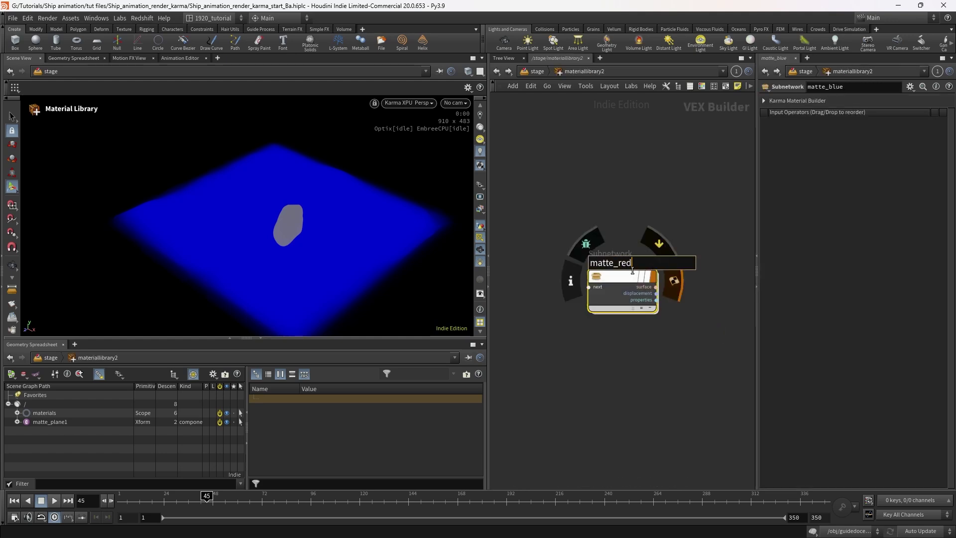
key("Return")
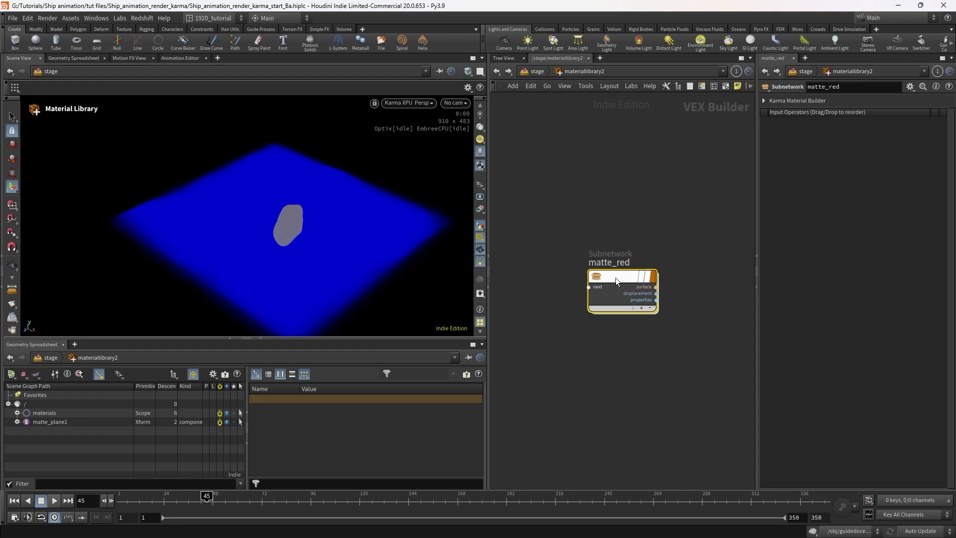
double_click(615, 277)
left_click_drag(580, 313, 512, 262)
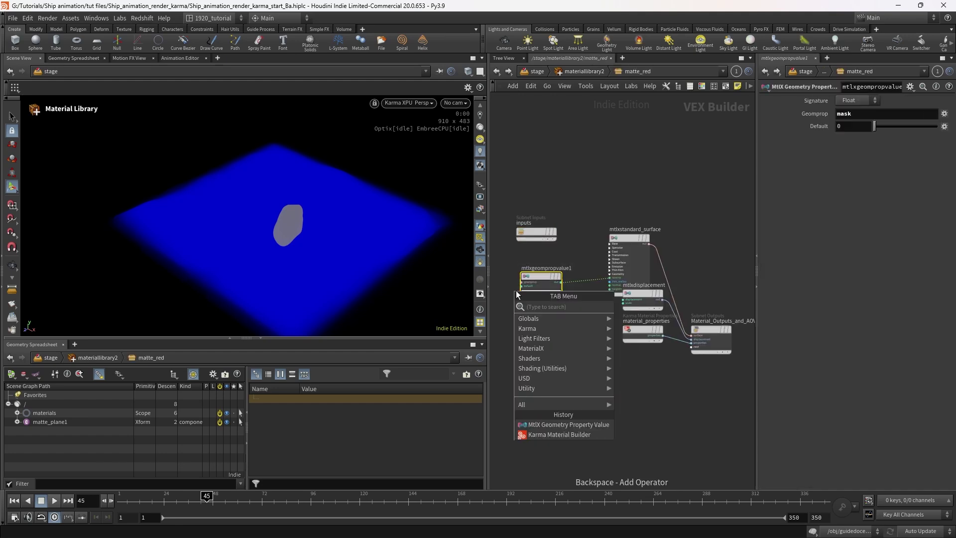
key("Delete")
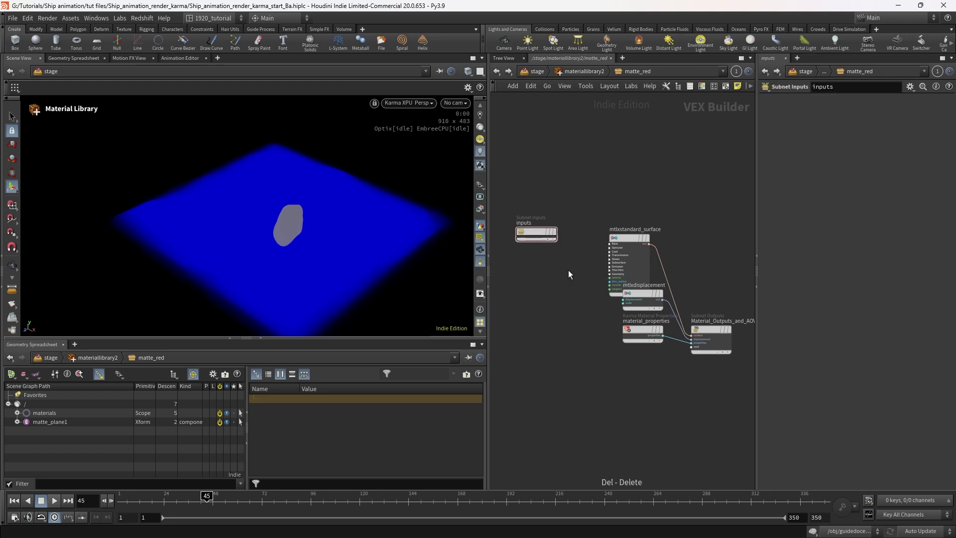
left_click(501, 75)
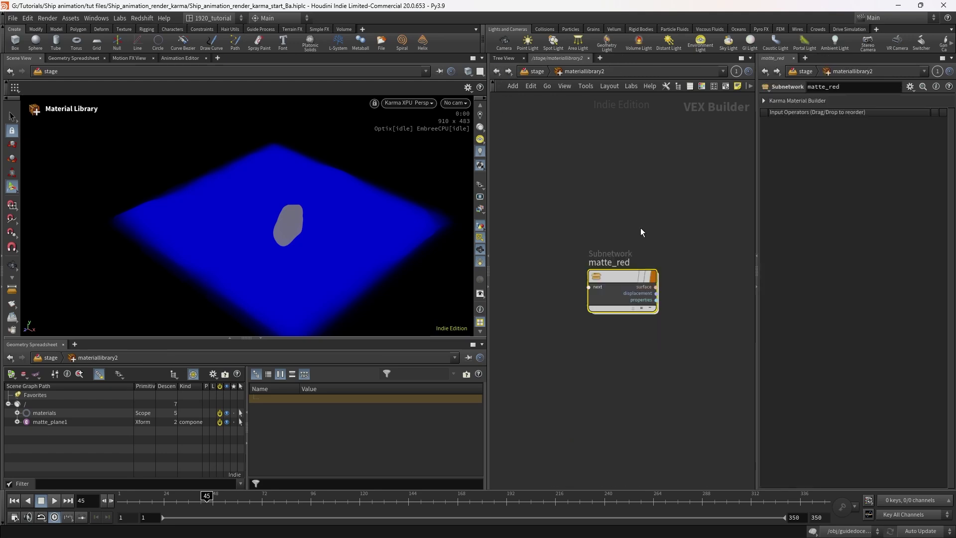
left_click(499, 69)
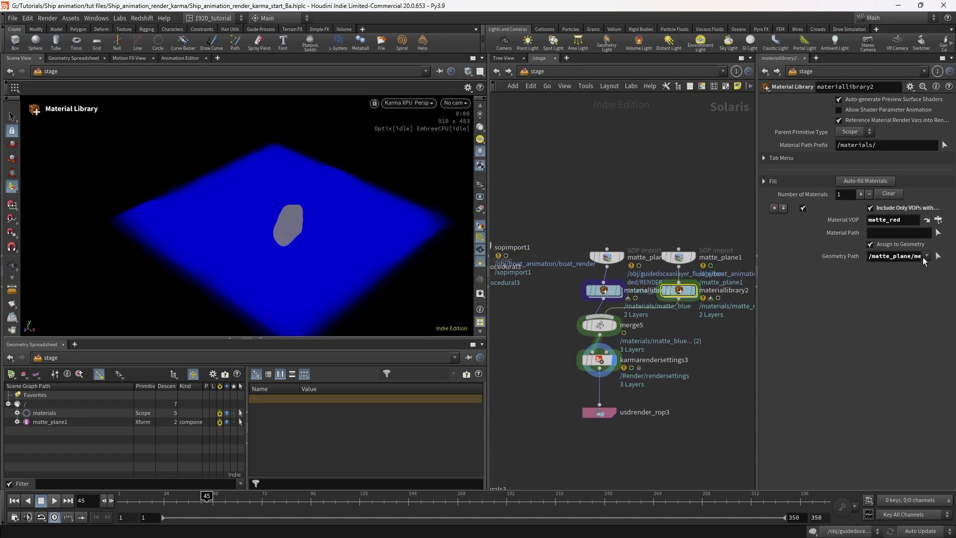
Set materiallibrary2's Geometry Path to the lifeboat mesh under matte_plane1.
left_click(18, 421)
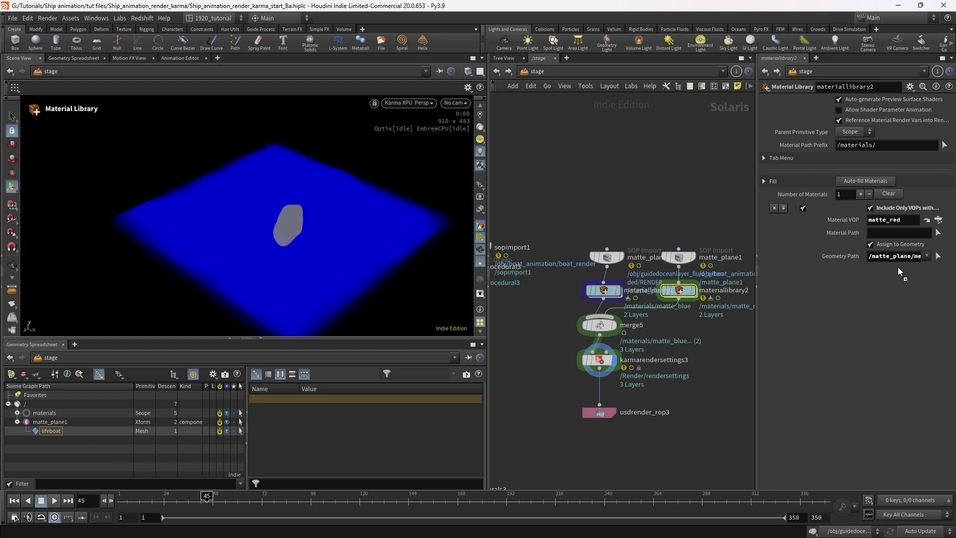
left_click_drag(909, 259, 909, 260)
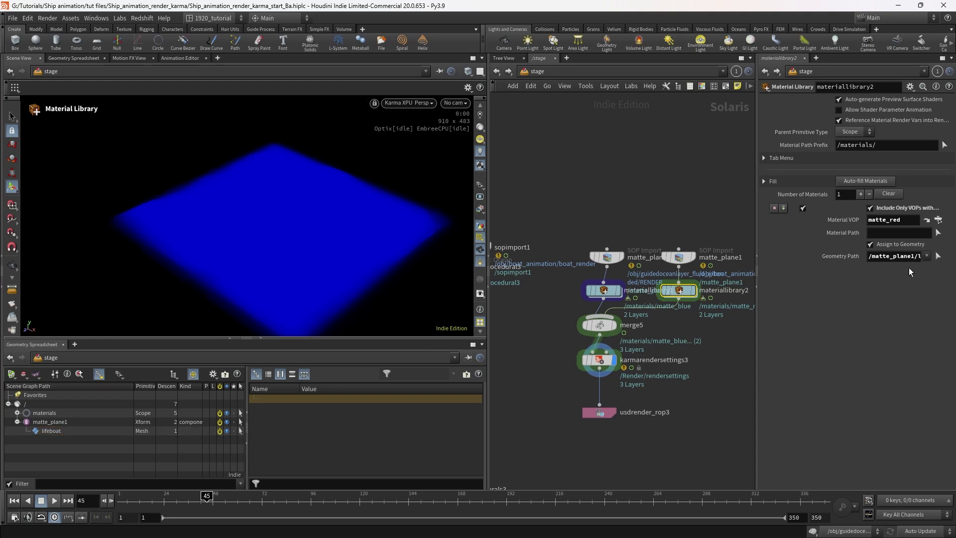
left_click(886, 234)
Set the Emission Color of matte_red's mtlxstandard_surface to red, then return to /stage.
double_click(690, 290)
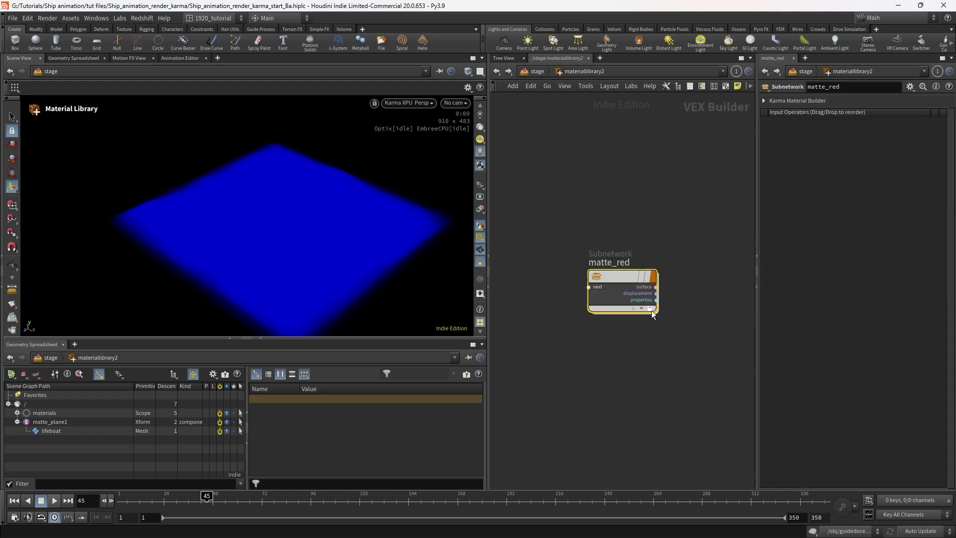
double_click(612, 278)
left_click(628, 239)
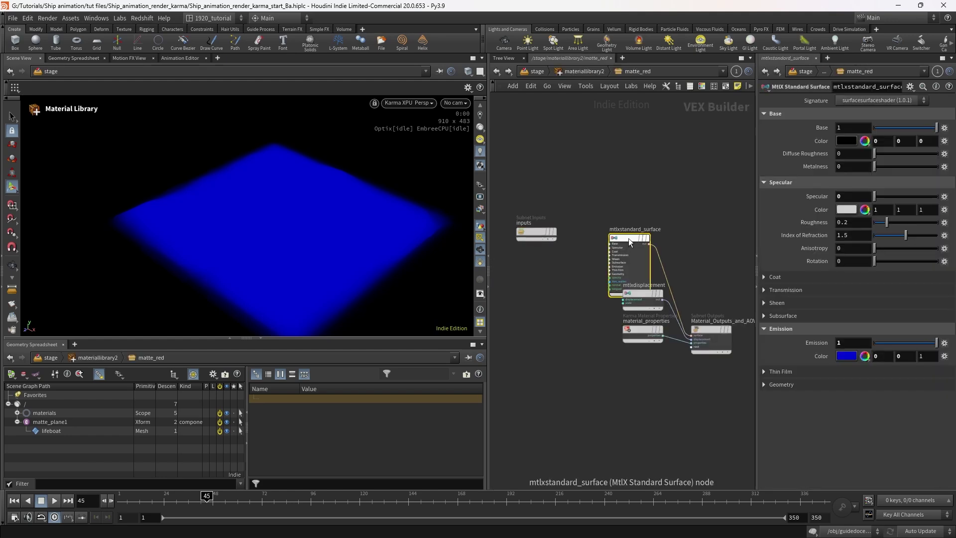
left_click(845, 355)
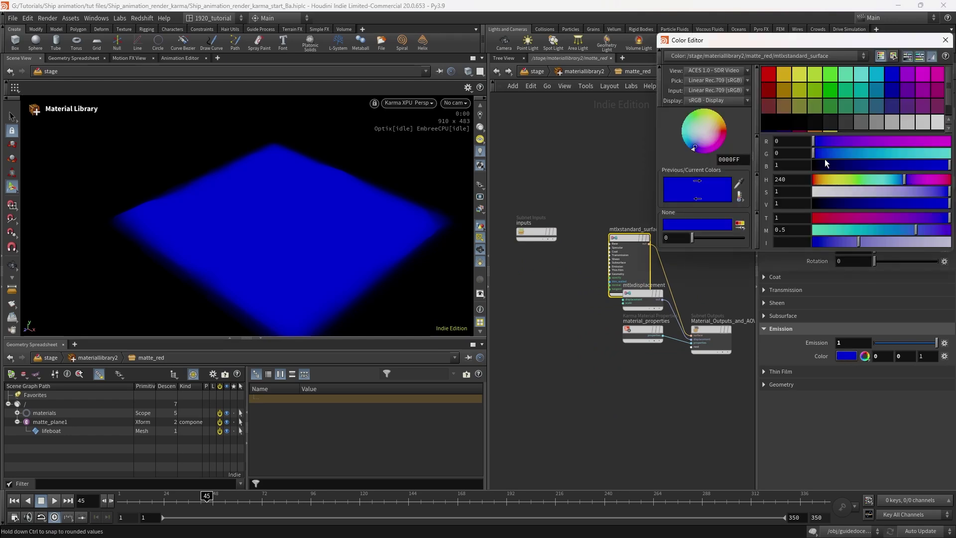
left_click(770, 73)
left_click(945, 40)
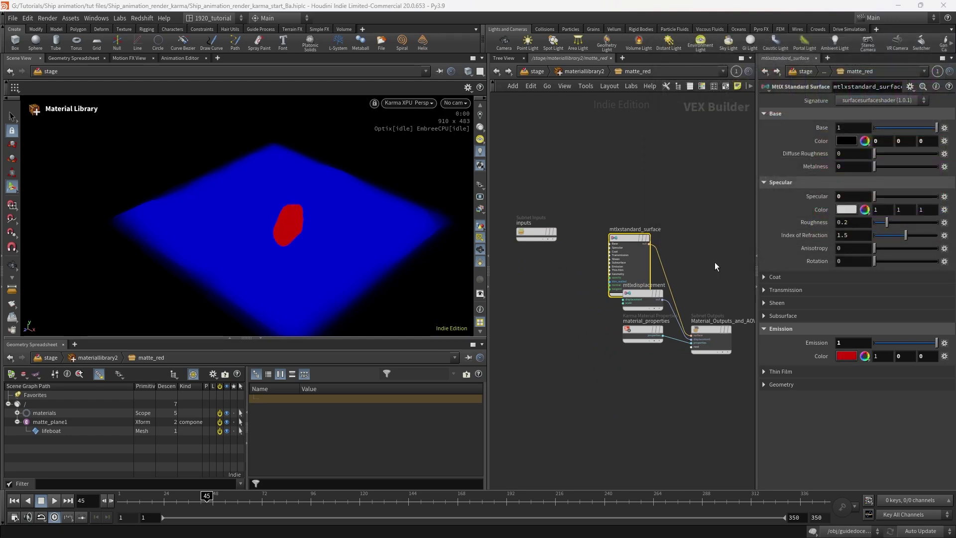
left_click(497, 71)
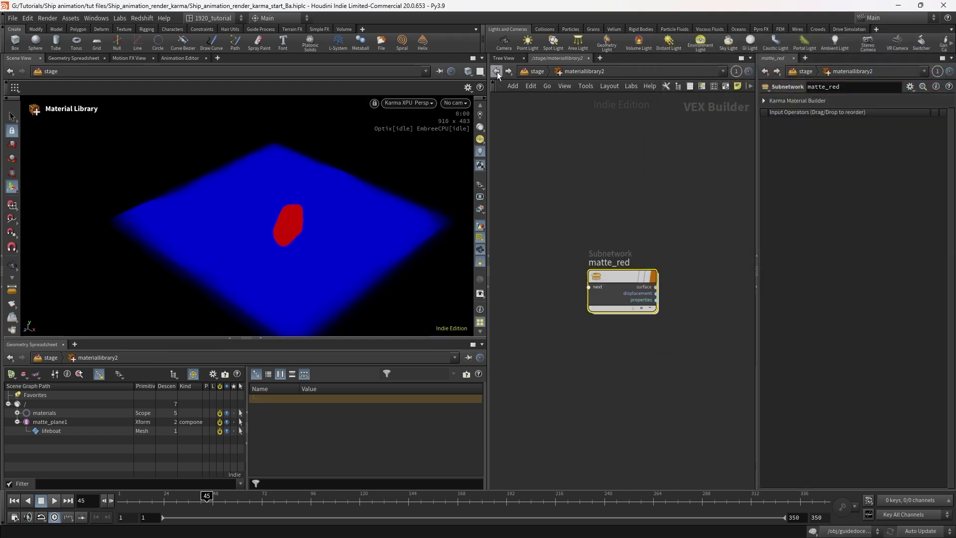
left_click(496, 72)
scroll(593, 427, "down", 2)
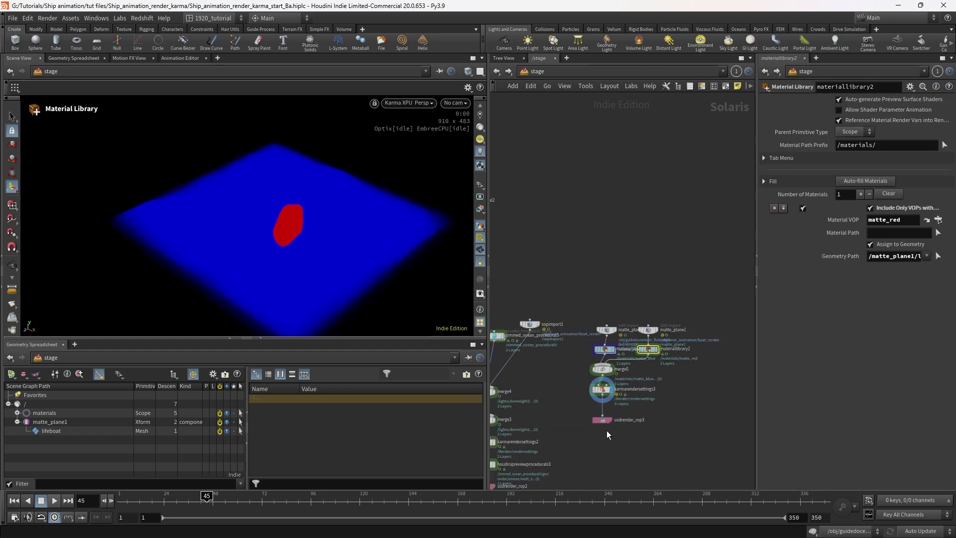
scroll(650, 395, "down", 2)
scroll(697, 366, "down", 1)
middle_click_drag(699, 398, 704, 382)
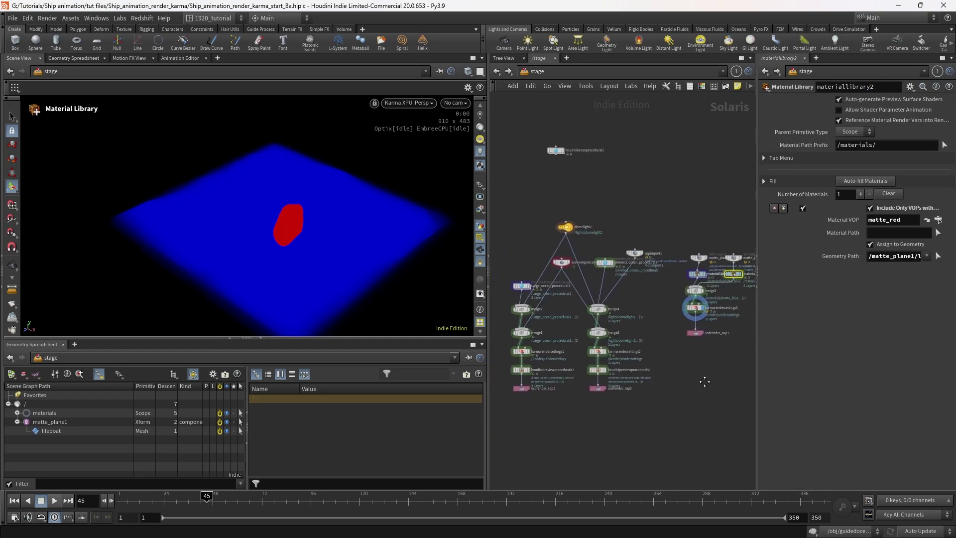
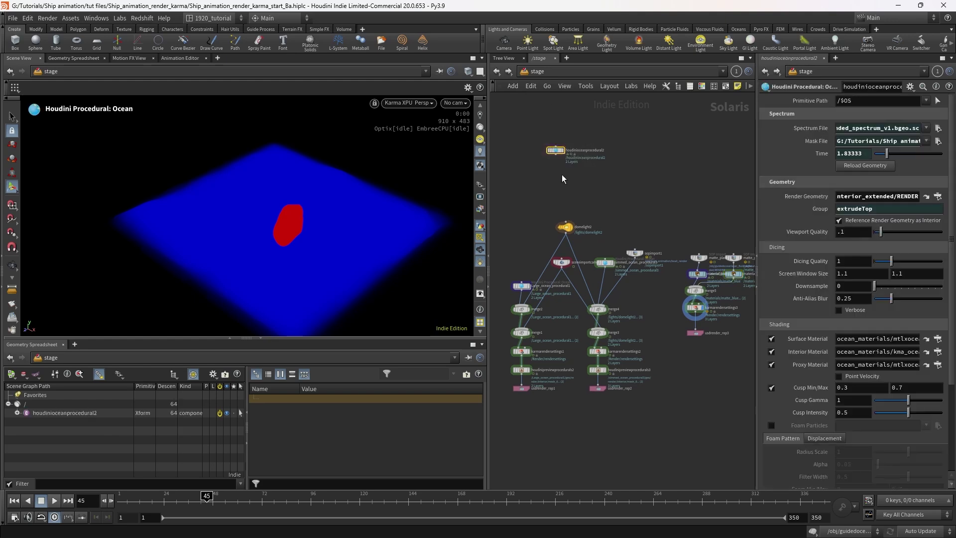
Delete houdinioceanprocedural2 and display houdinipreviewprocedurals2 to render the large ocean.
key("Delete")
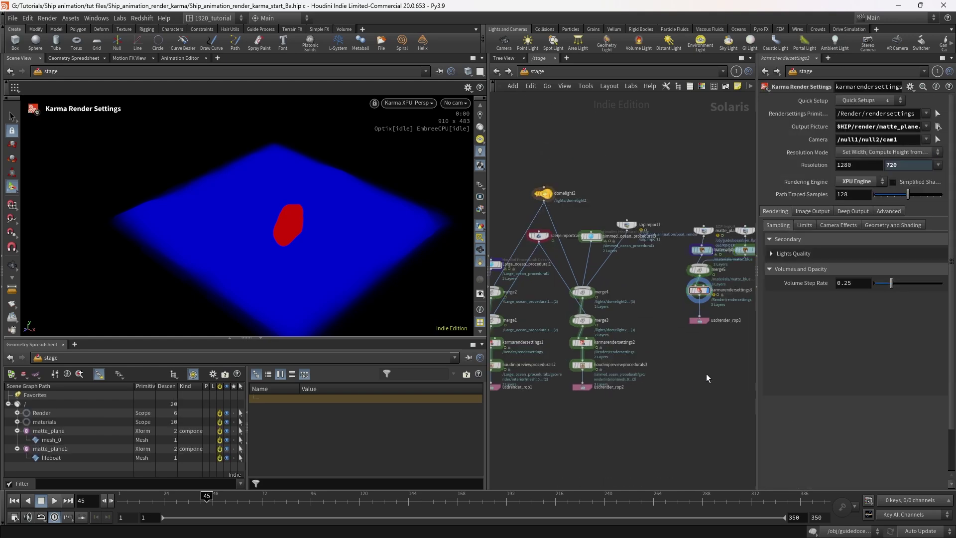
scroll(547, 403, "up", 2)
left_click(528, 365)
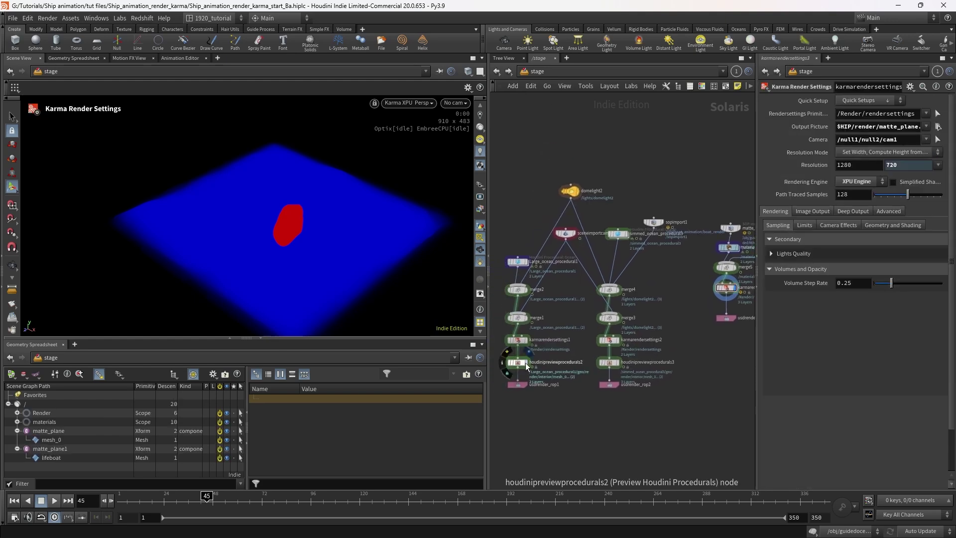
Cycle the Karma display from houdinipreviewprocedurals2 to houdinipreviewprocedurals3, then karmarendersettings3.
left_click(521, 361)
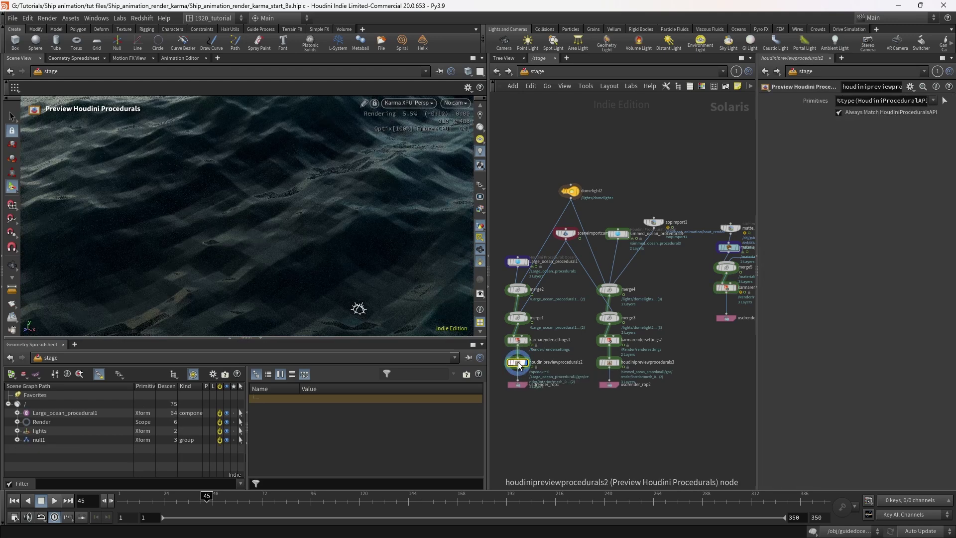
left_click(619, 361)
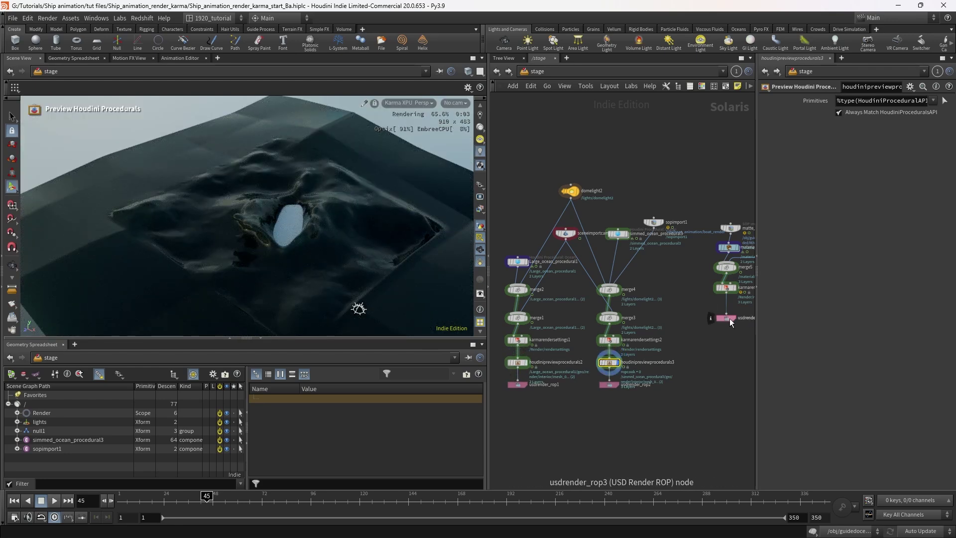
left_click(736, 291)
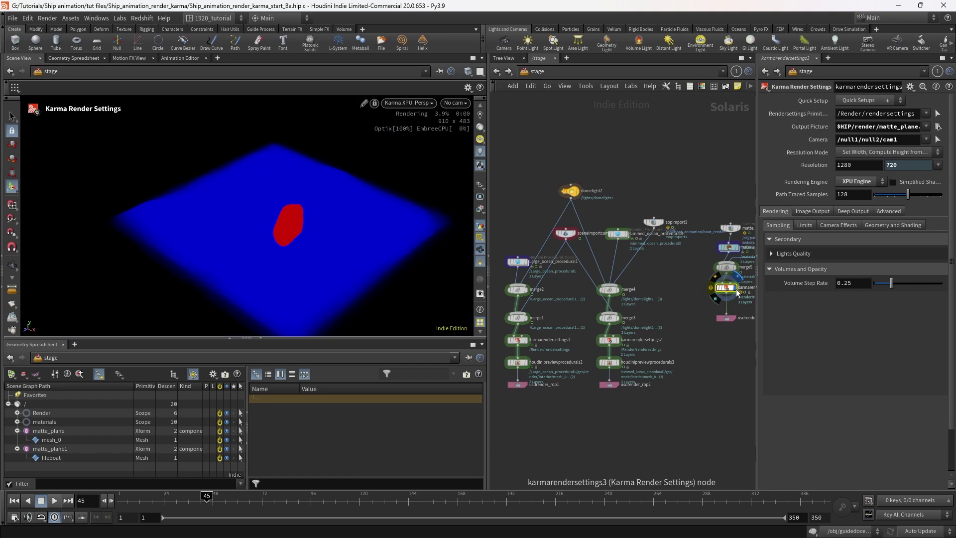